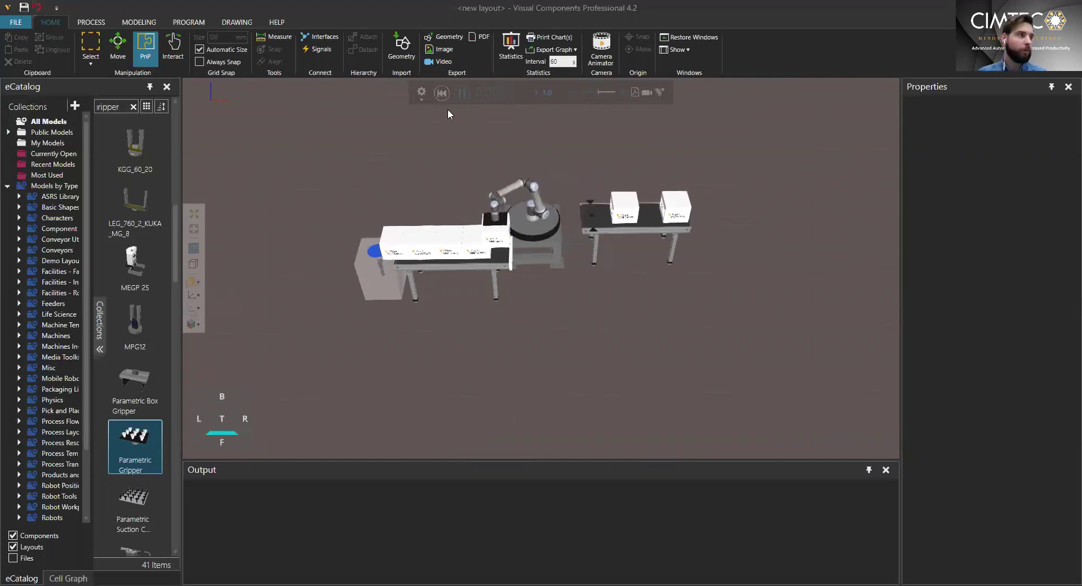
# Reset the simulation and drag a straight conveyor from the Conveyors catalog into the layout.
pyautogui.click(441, 92)
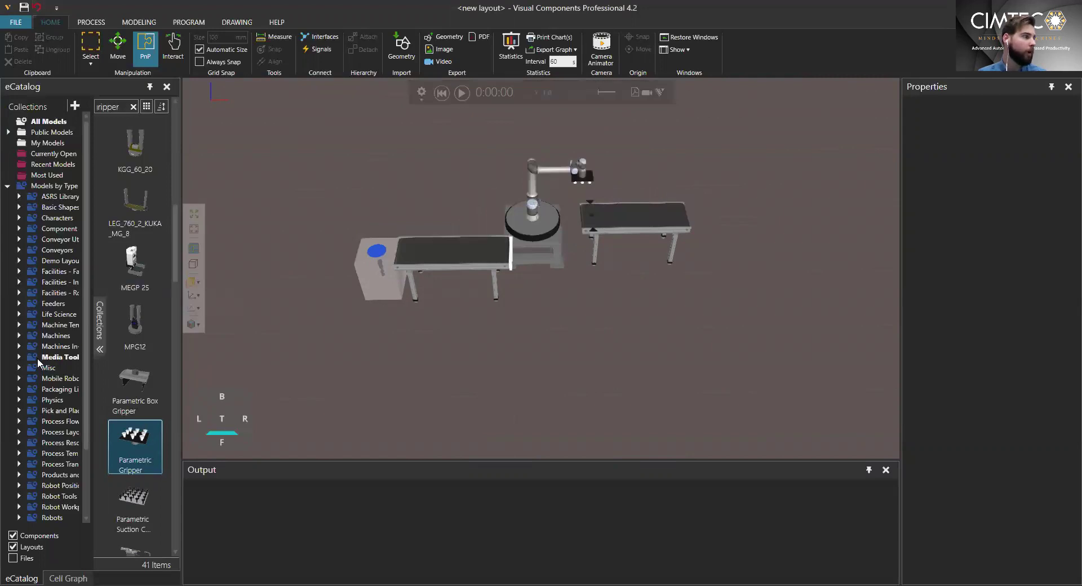
pyautogui.click(59, 250)
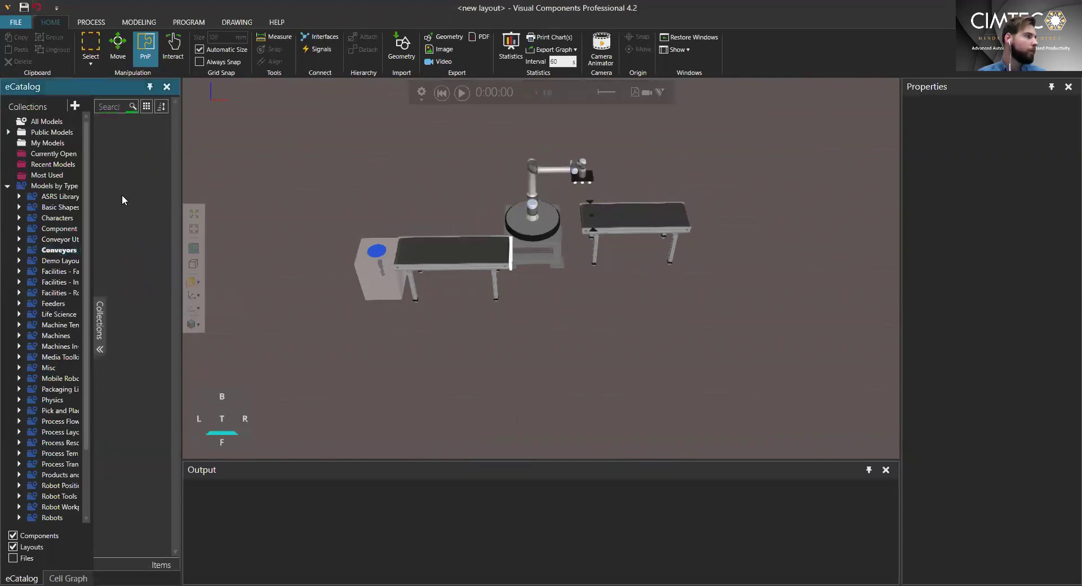
pyautogui.scroll(-5, 129, 310)
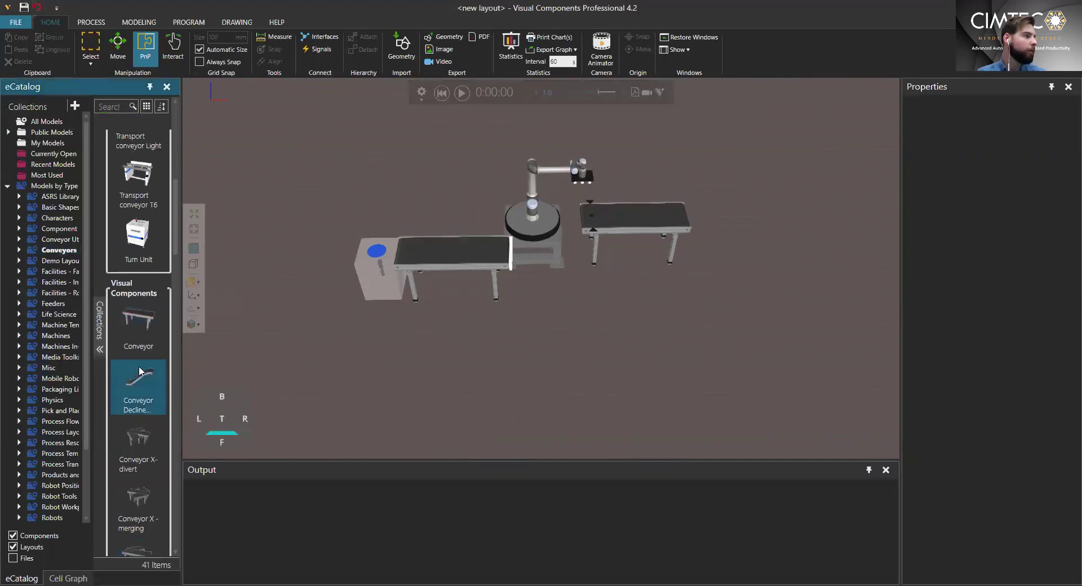
pyautogui.moveTo(138, 322); pyautogui.dragTo(397, 340)
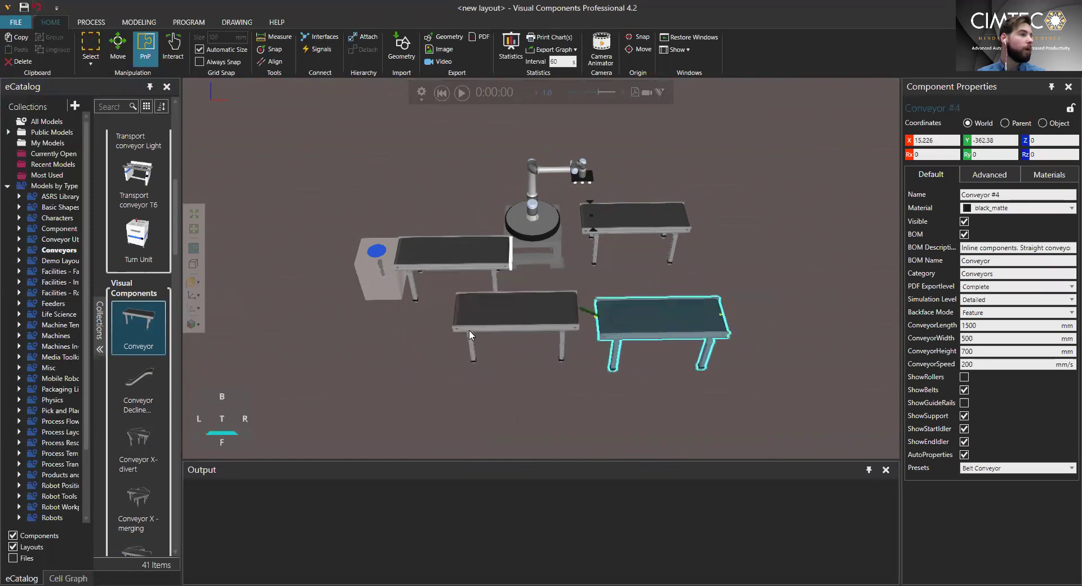
# Undo the accidental 67-degree rotation of Conveyor #3.
pyautogui.click(489, 322)
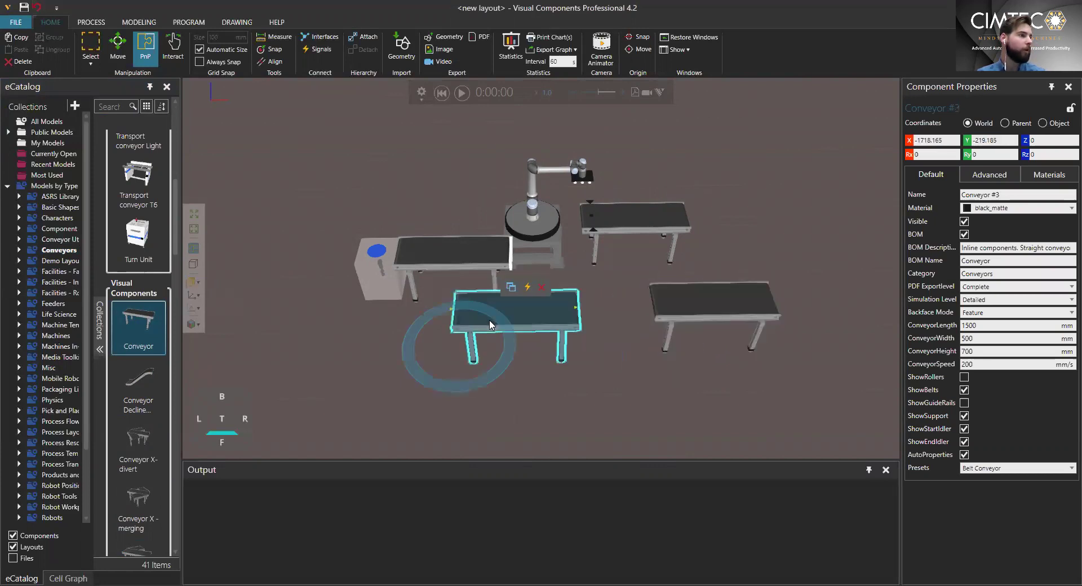
pyautogui.moveTo(495, 324); pyautogui.dragTo(459, 327)
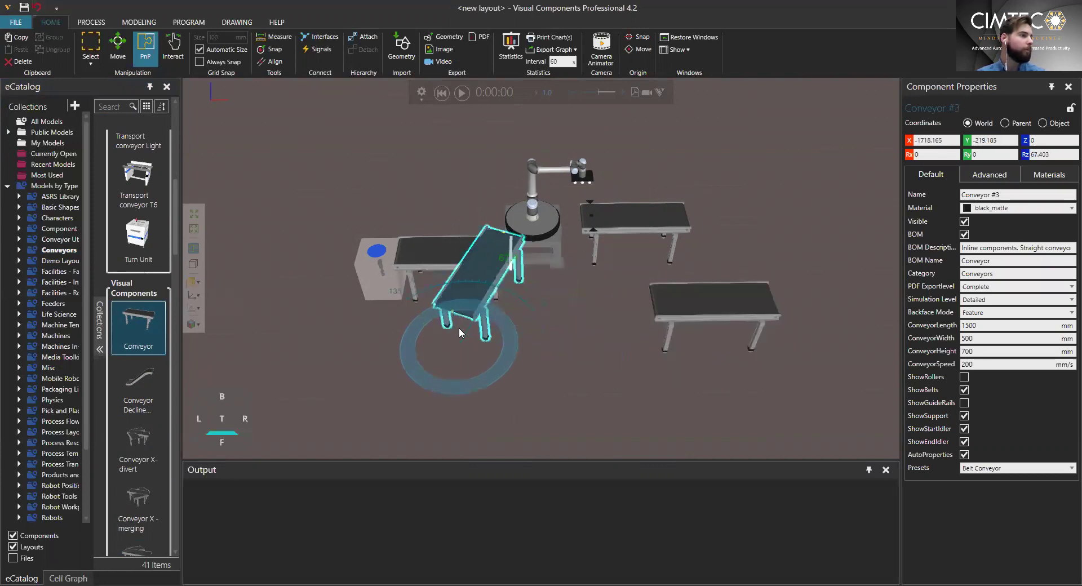
pyautogui.click(38, 7)
# Search all models for 'feeder' and place a Shape Feeder beside Conveyor #3.
pyautogui.click(122, 106)
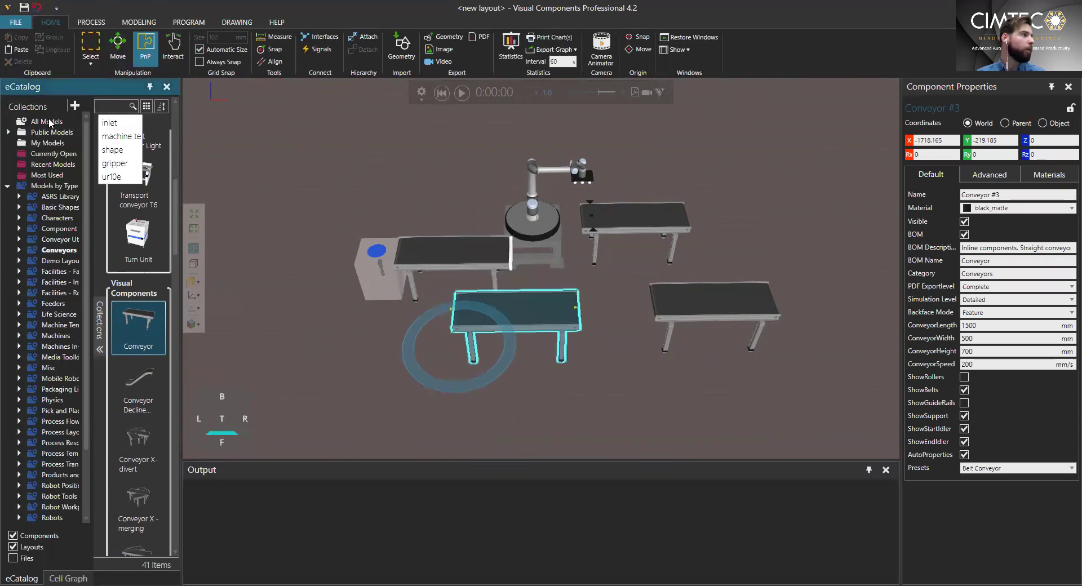
pyautogui.click(48, 119)
pyautogui.click(116, 107)
pyautogui.write('shape')
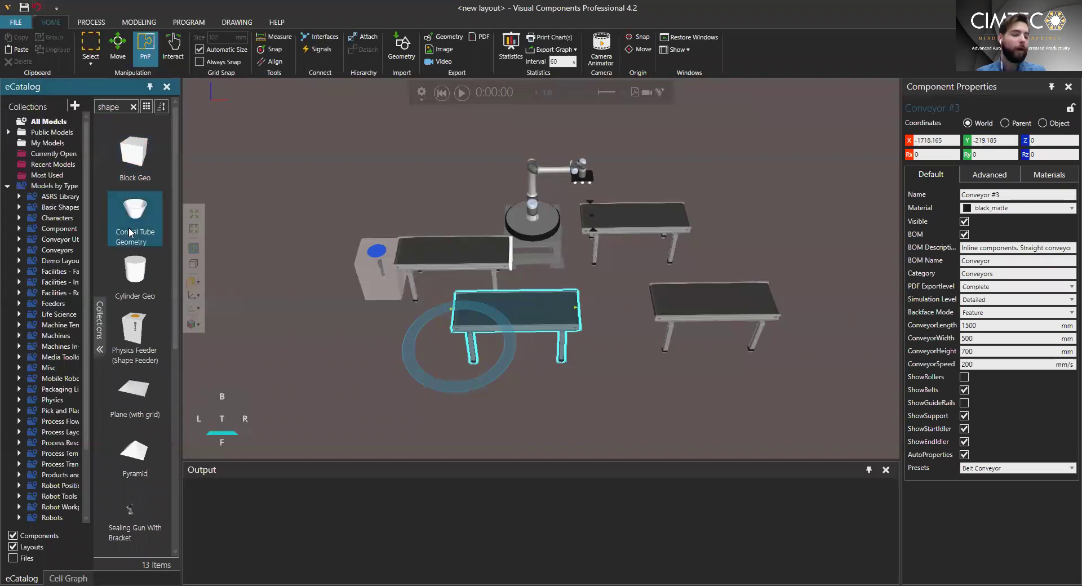
pyautogui.press('BackSpace')
pyautogui.press('BackSpace')
pyautogui.press('BackSpace')
pyautogui.press('BackSpace')
pyautogui.press('BackSpace')
pyautogui.write('feeder')
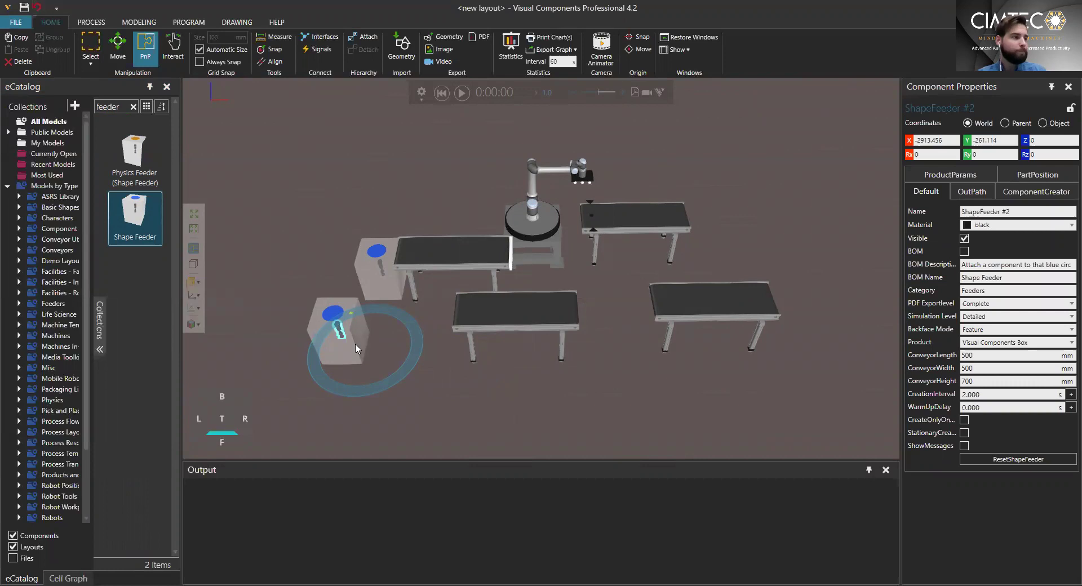
pyautogui.moveTo(365, 347); pyautogui.dragTo(396, 367)
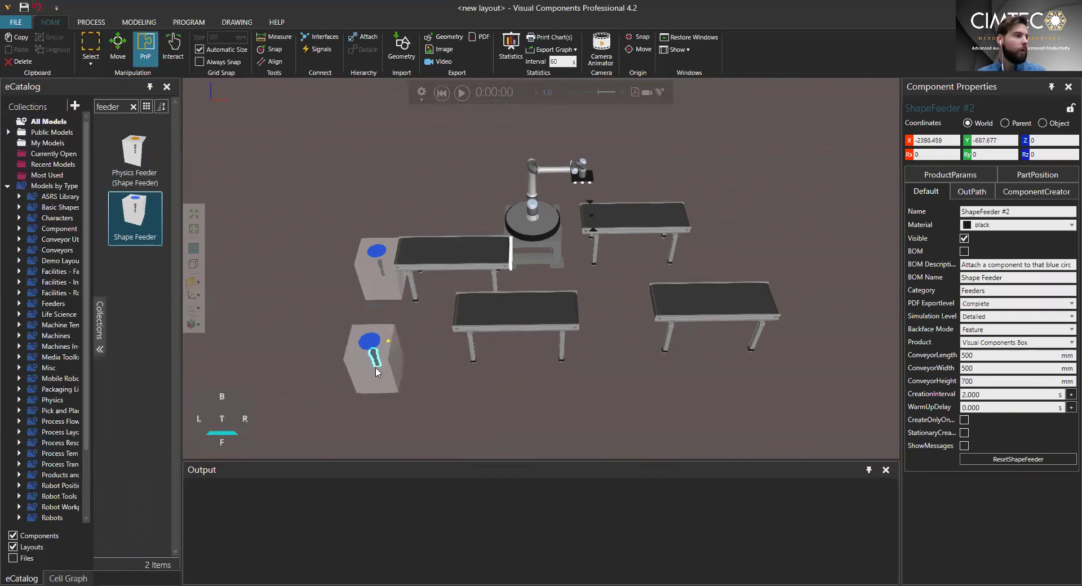
pyautogui.click(510, 320)
# Add a MachineTending Inlet and Outlet from the Machine Tending models to the layout.
pyautogui.click(133, 107)
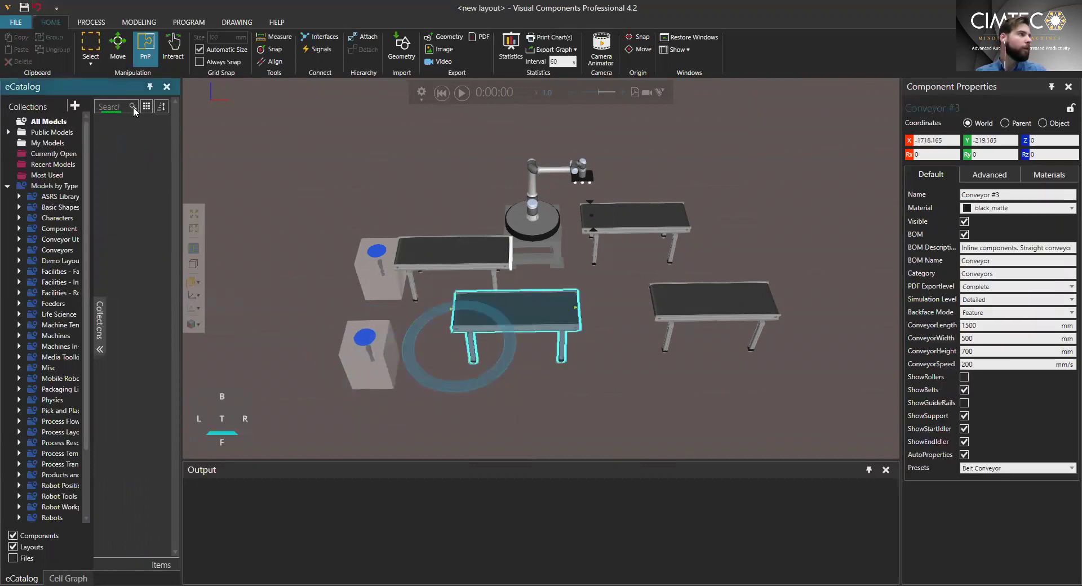
pyautogui.click(120, 110)
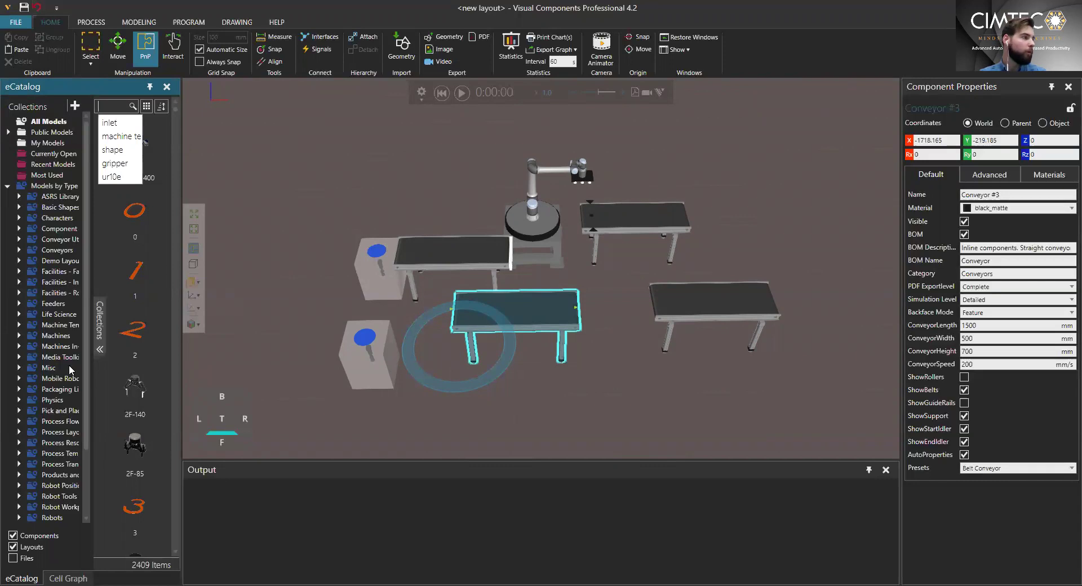
pyautogui.click(61, 325)
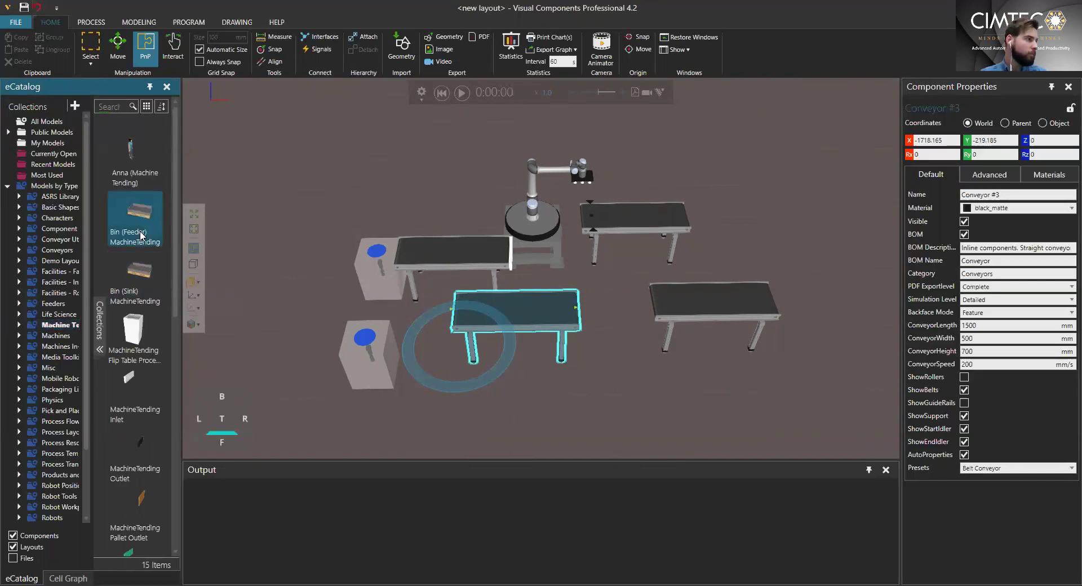
pyautogui.scroll(5, 141, 304)
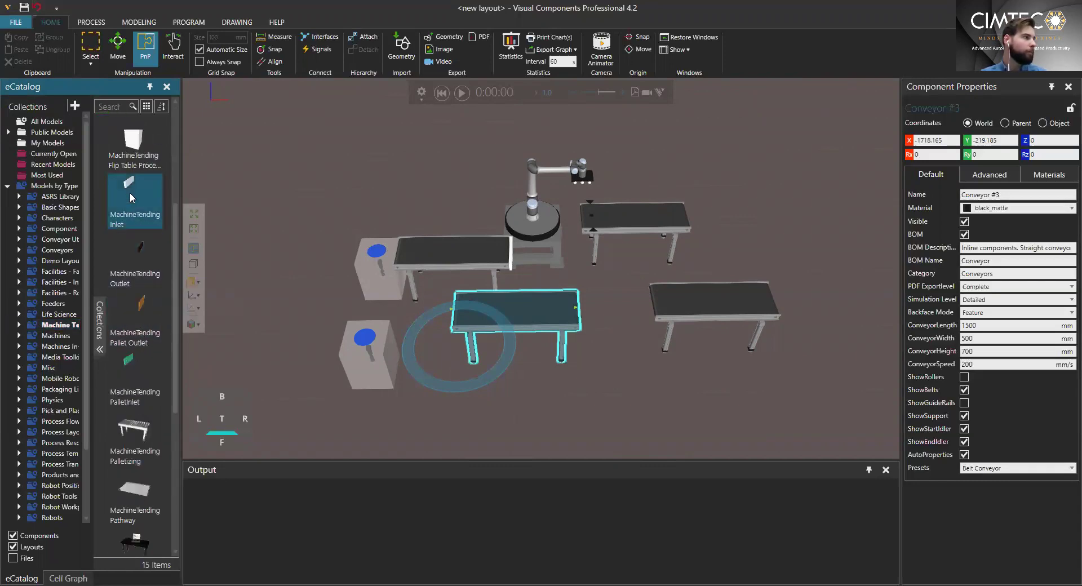
pyautogui.moveTo(135, 200); pyautogui.dragTo(547, 394)
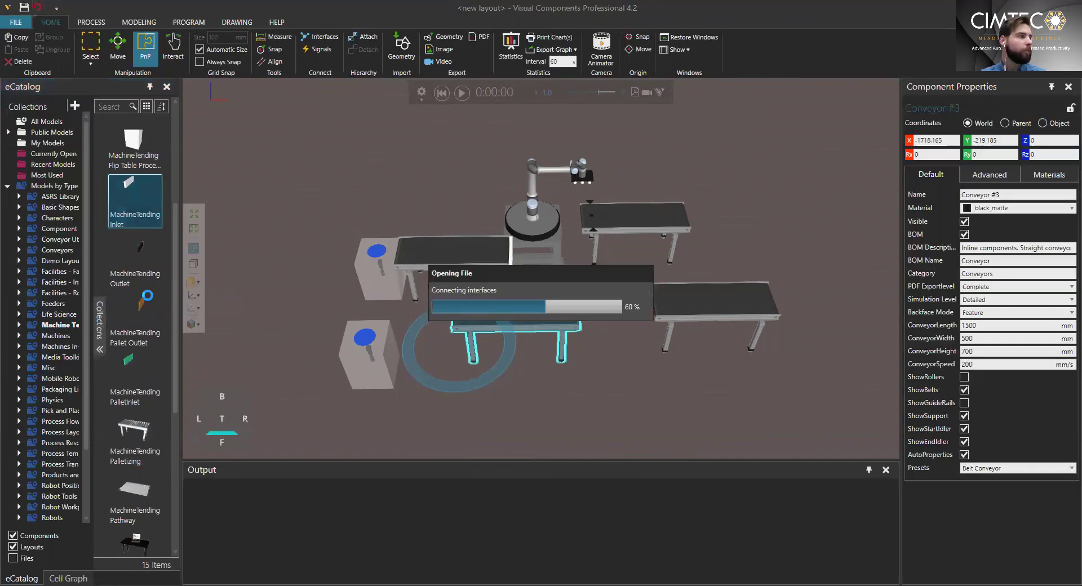
pyautogui.moveTo(139, 261); pyautogui.dragTo(416, 374)
# Add a MachineTending Robot Manager to the layout.
pyautogui.scroll(-5, 166, 414)
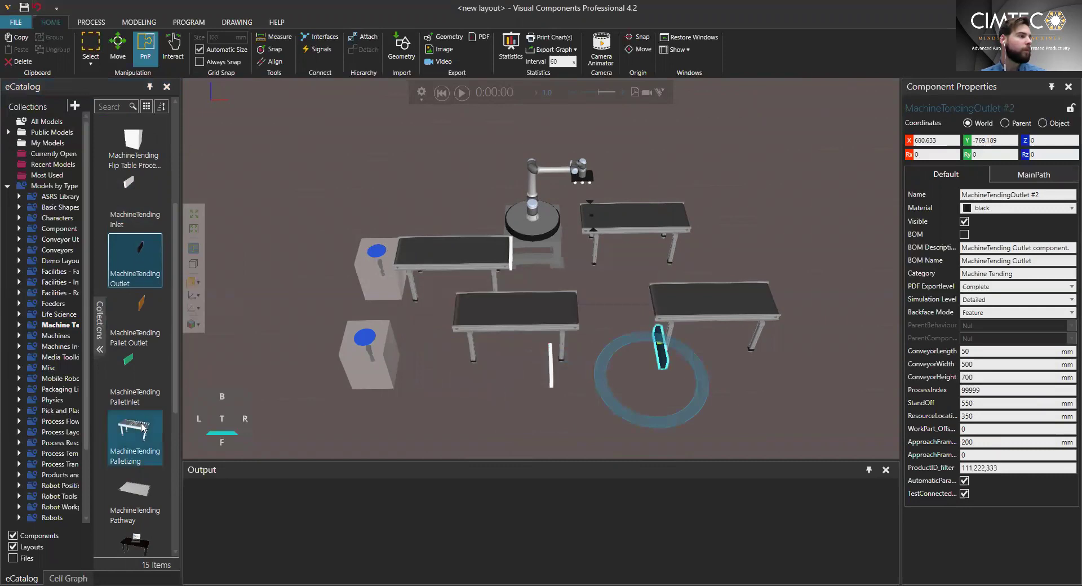
pyautogui.click(143, 427)
pyautogui.click(135, 347)
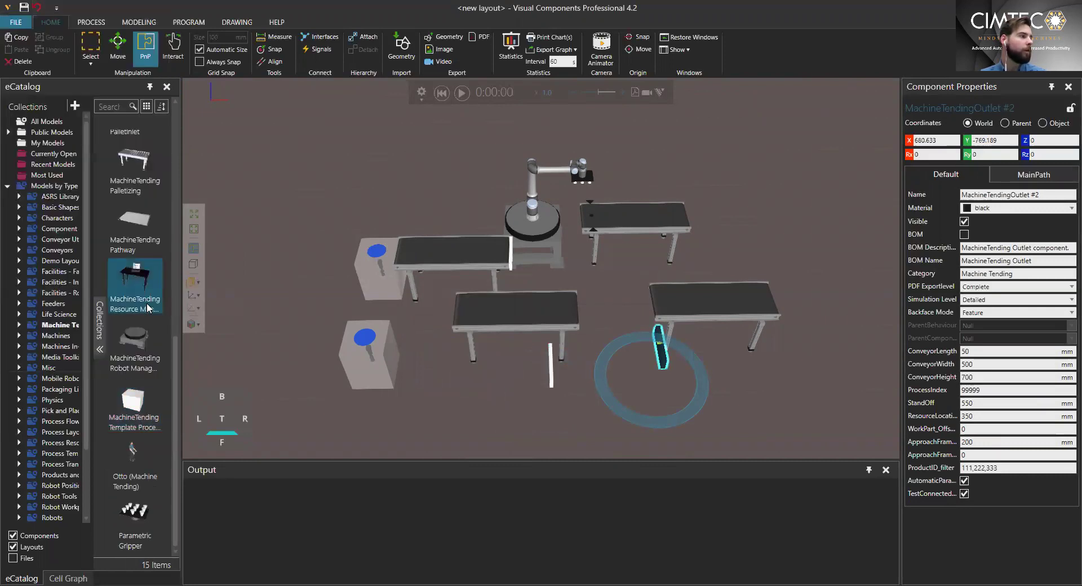
pyautogui.moveTo(142, 336)
pyautogui.moveTo(142, 336); pyautogui.dragTo(626, 361)
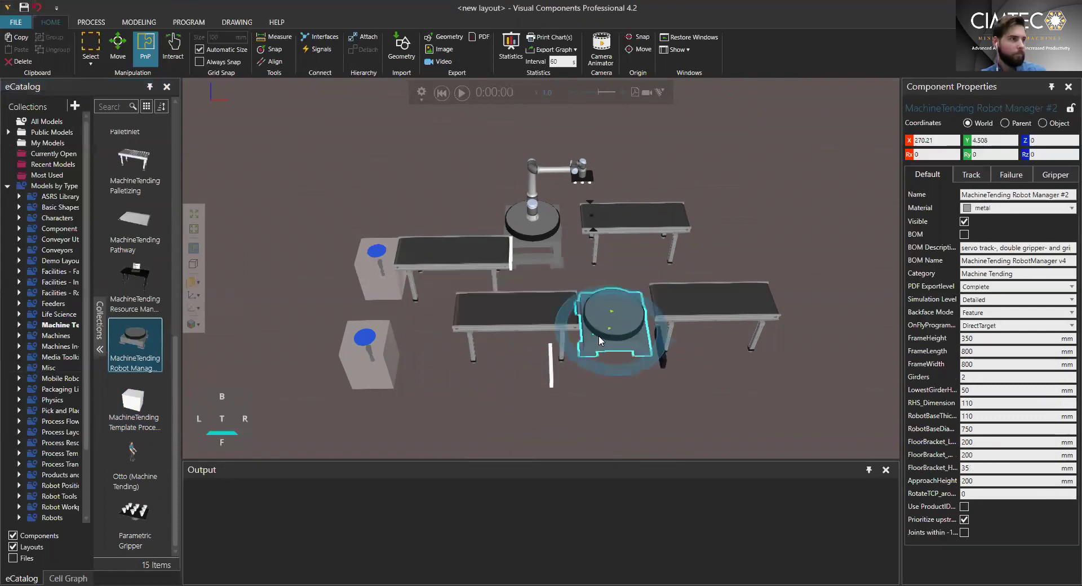
# Move Conveyor #3 to the lower left beside the feeder and put the inlet at its right end.
pyautogui.click(503, 323)
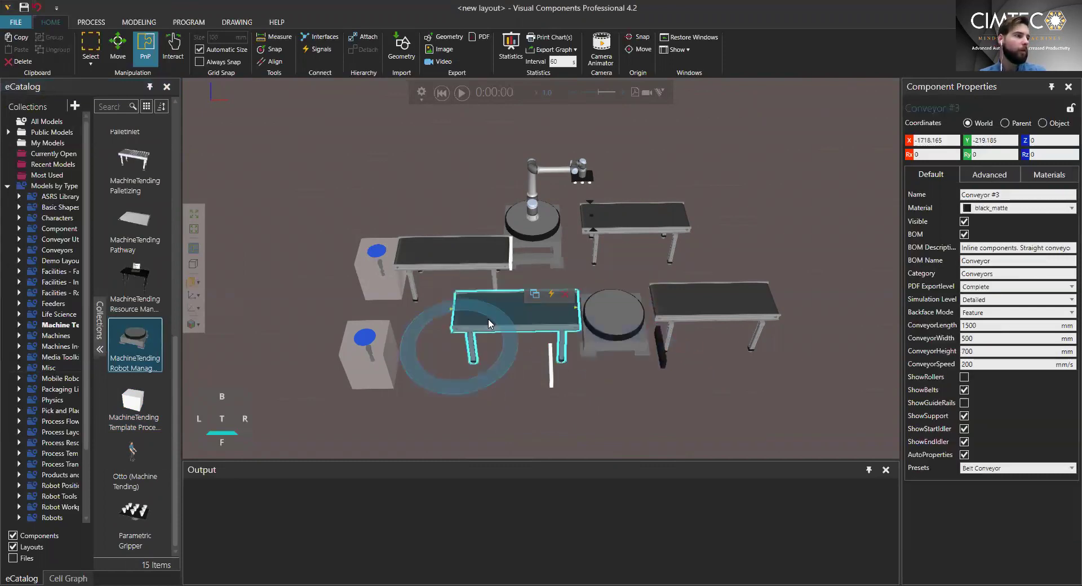
pyautogui.moveTo(508, 350); pyautogui.dragTo(564, 346)
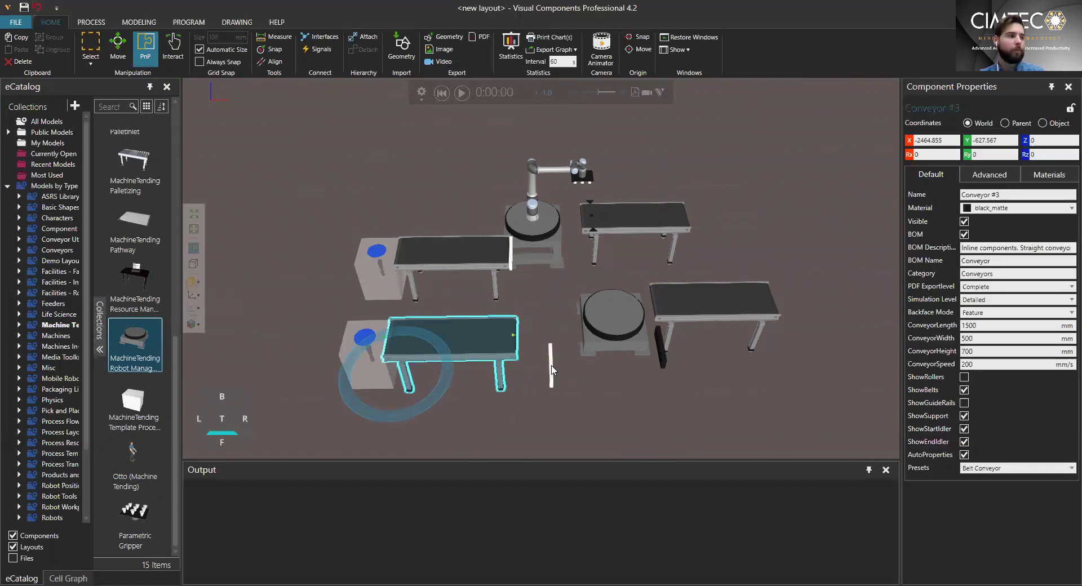
pyautogui.click(552, 369)
pyautogui.moveTo(552, 370); pyautogui.dragTo(517, 345)
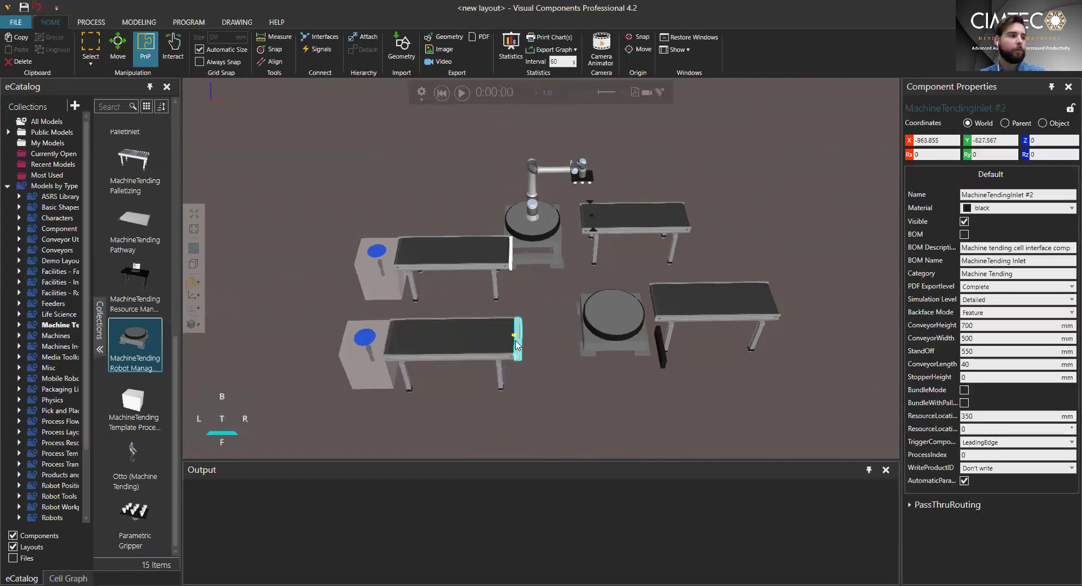
# Move Robot Manager #2 into the lower row, set Conveyor #4 beside it, and snap Outlet #2 onto the conveyor's near end.
pyautogui.click(608, 323)
pyautogui.moveTo(624, 327); pyautogui.dragTo(574, 360)
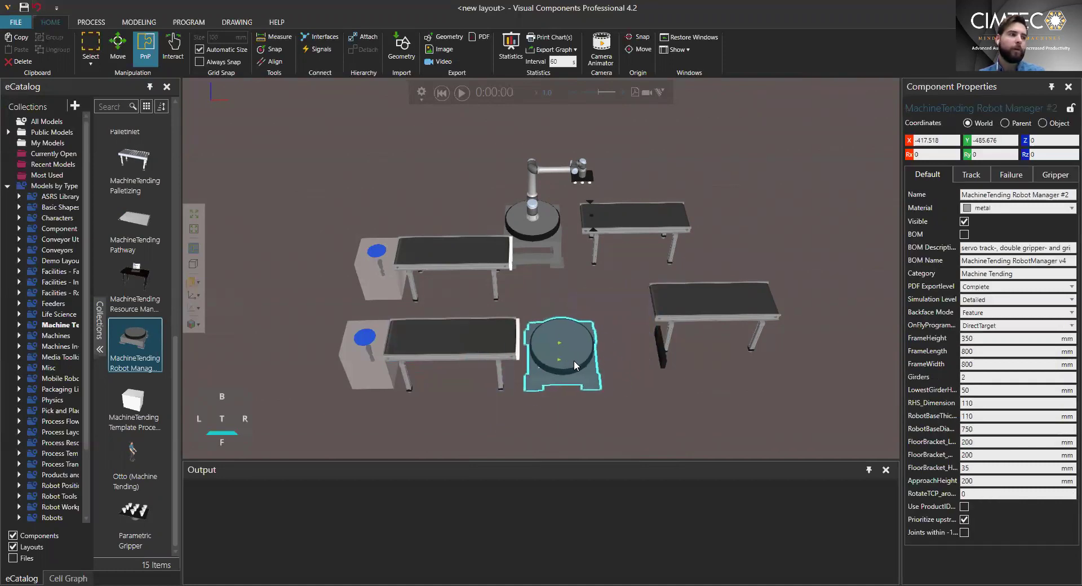
pyautogui.click(697, 314)
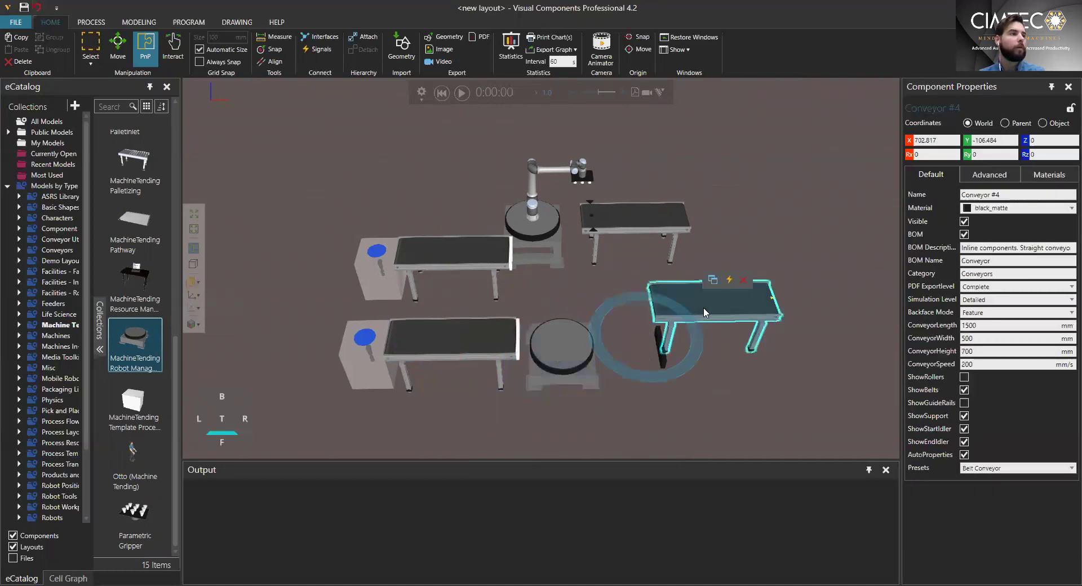
pyautogui.moveTo(703, 306)
pyautogui.mouseDown()
pyautogui.moveTo(727, 340)
pyautogui.moveTo(628, 352)
pyautogui.moveTo(708, 333)
pyautogui.moveTo(664, 354)
pyautogui.moveTo(658, 401)
pyautogui.mouseUp()
pyautogui.moveTo(747, 318); pyautogui.dragTo(662, 415)
pyautogui.click(662, 414)
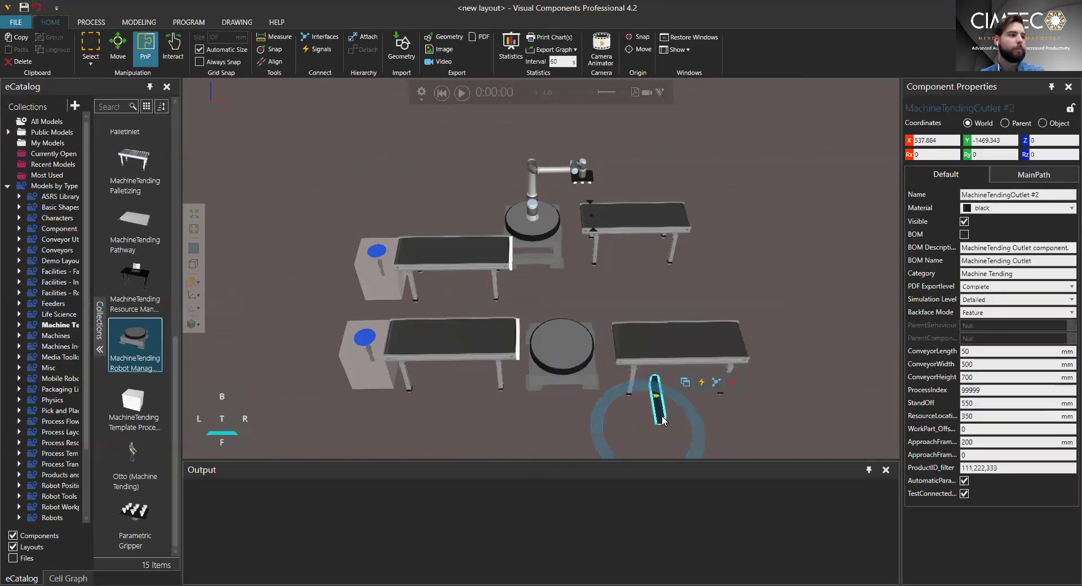
pyautogui.moveTo(632, 358)
pyautogui.mouseDown()
pyautogui.moveTo(629, 309)
pyautogui.moveTo(623, 362)
pyautogui.mouseUp()
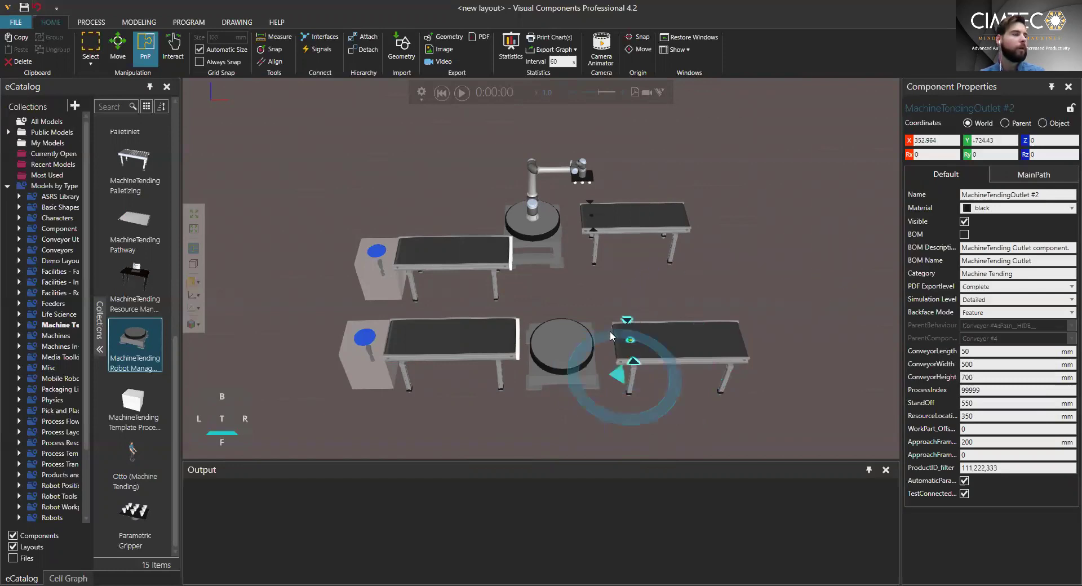
# Set the second turntable's FrameHeight to 650 mm.
pyautogui.click(553, 346)
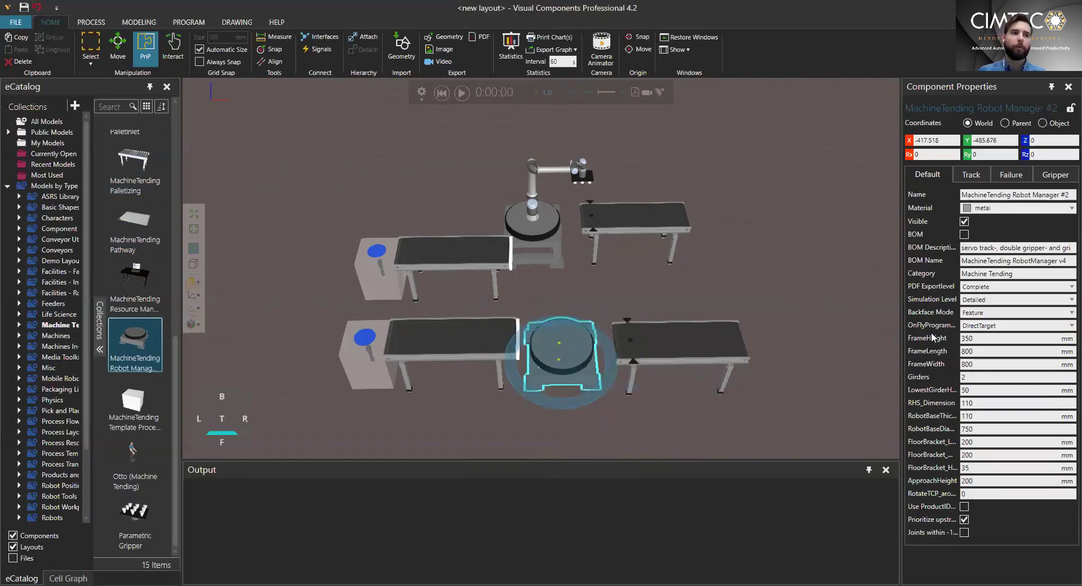
pyautogui.click(996, 338)
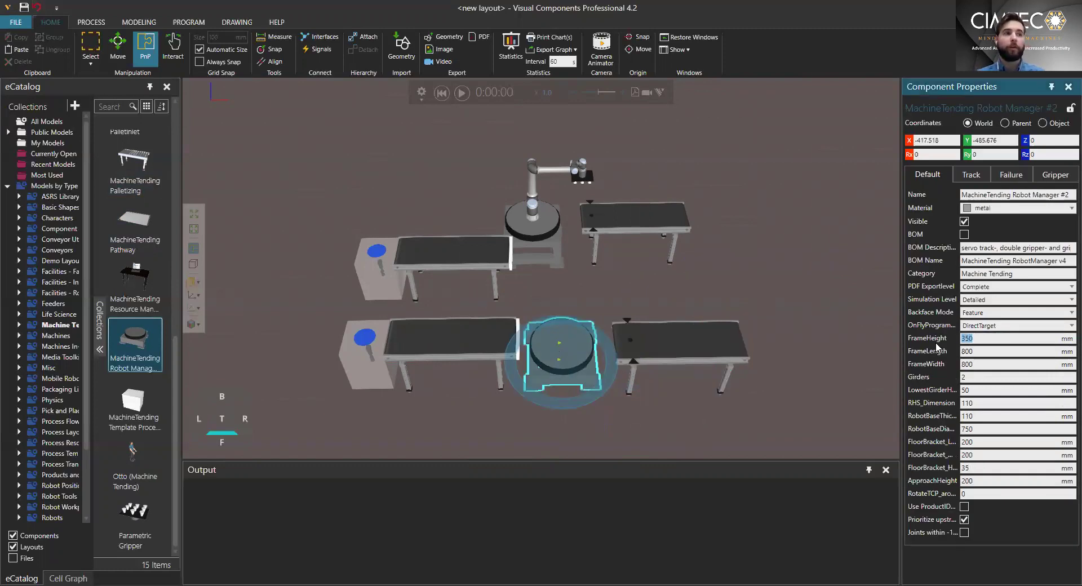
pyautogui.write('650')
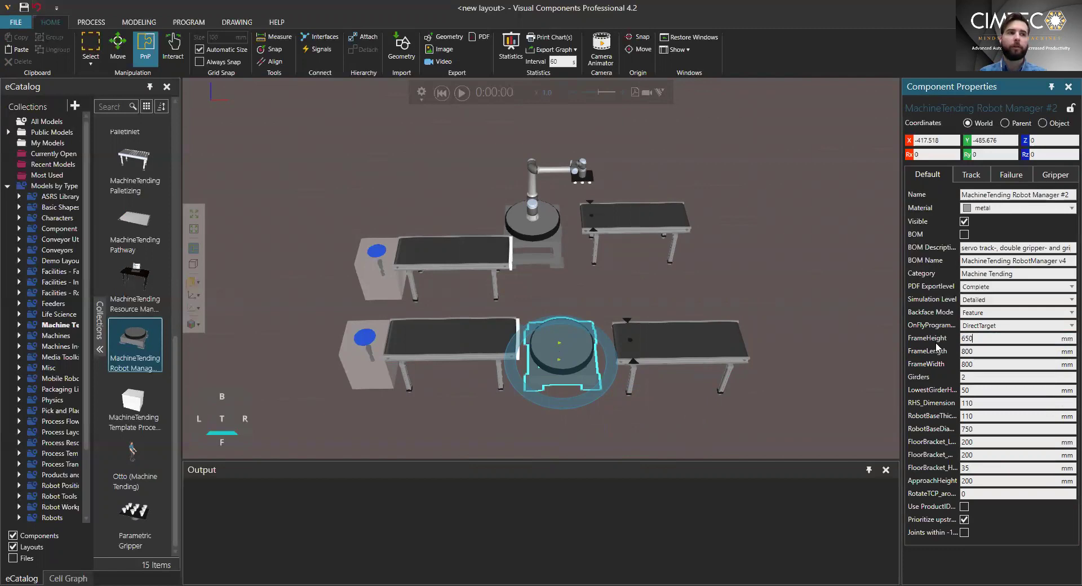
pyautogui.press('Return')
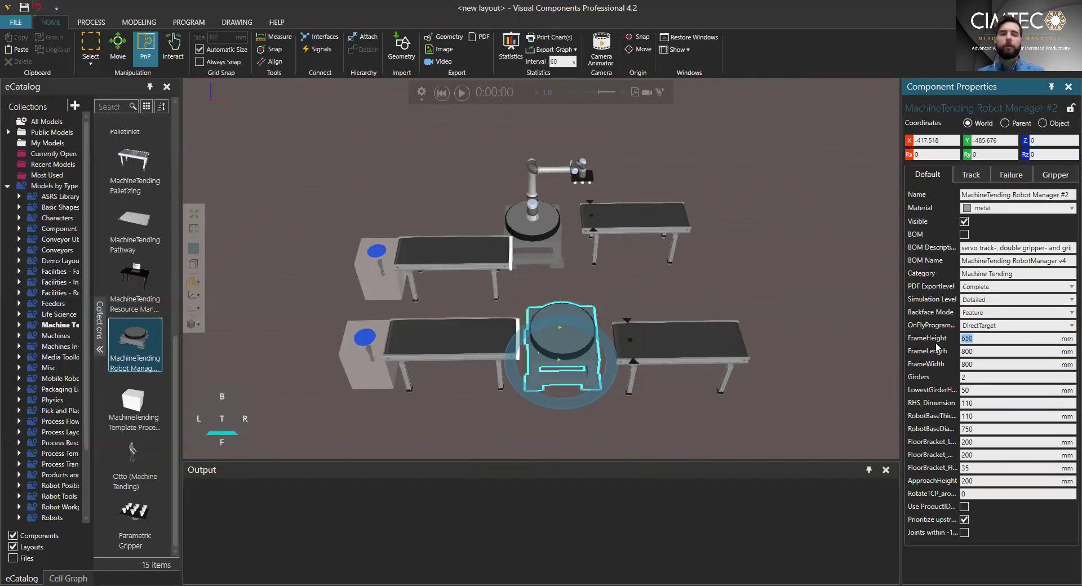
# Search the catalog for 'ur10e' and place a UR10e robot on the second turntable.
pyautogui.click(115, 106)
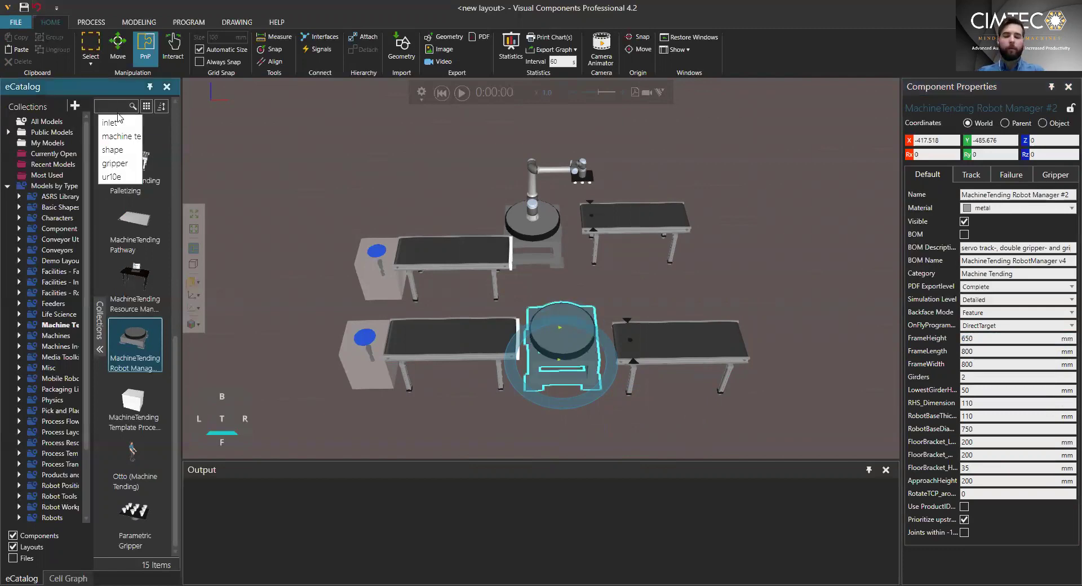
pyautogui.write('ur10e')
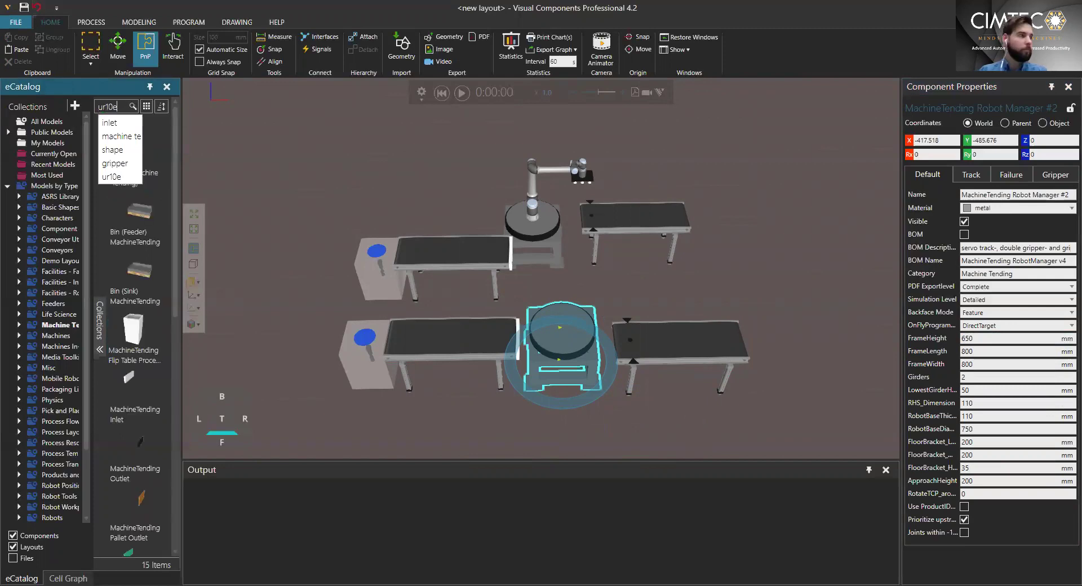
pyautogui.click(45, 121)
pyautogui.click(133, 106)
pyautogui.click(113, 107)
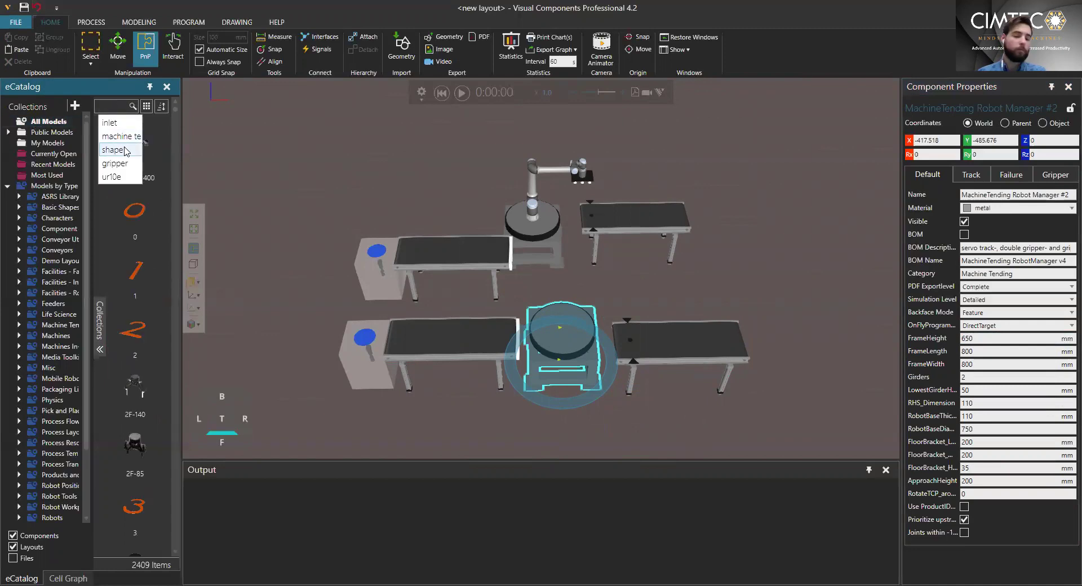
pyautogui.write('ur10e')
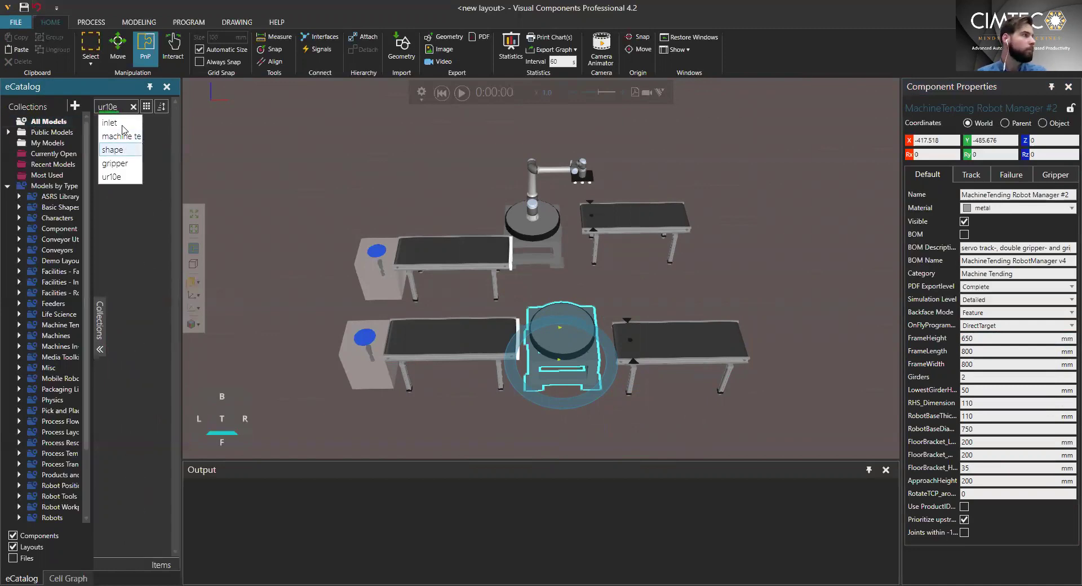
pyautogui.moveTo(136, 155); pyautogui.dragTo(567, 330)
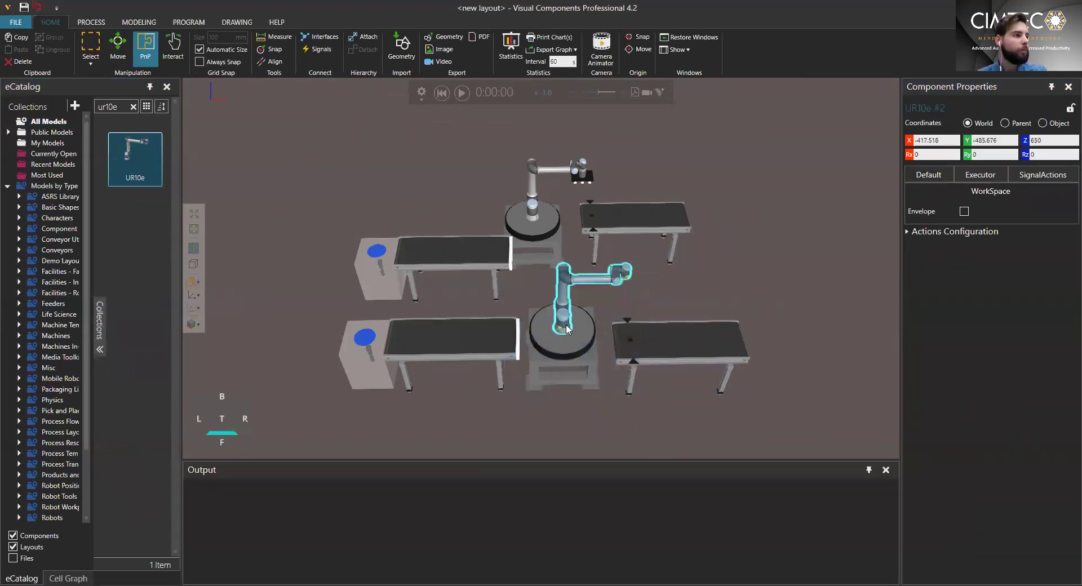
# Search 'gripper' and mount a Parametric Gripper on UR10e #2's flange, then deselect it.
pyautogui.click(134, 107)
pyautogui.click(118, 109)
pyautogui.write('g')
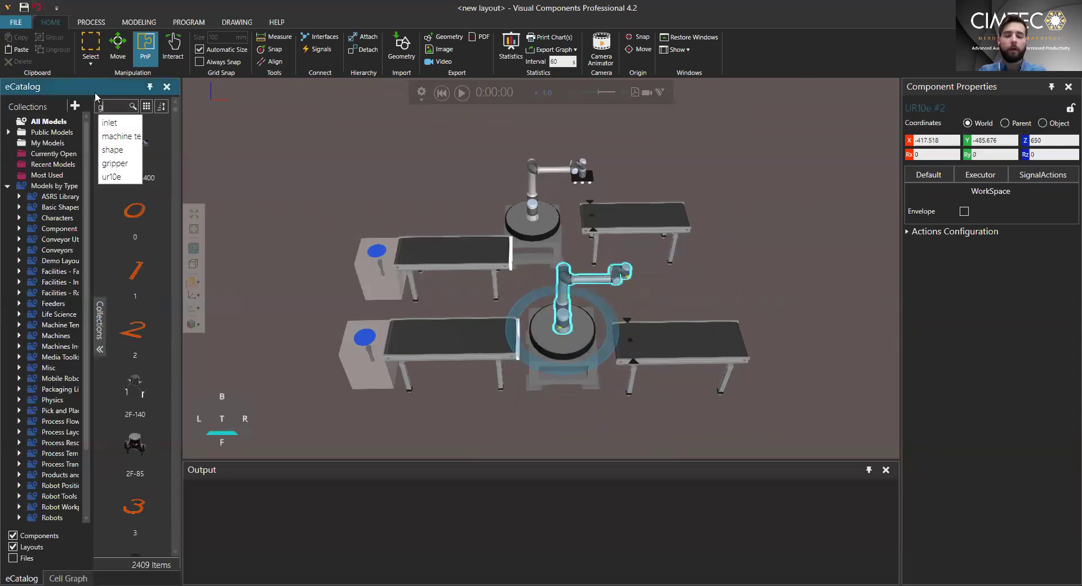
pyautogui.write('ripper')
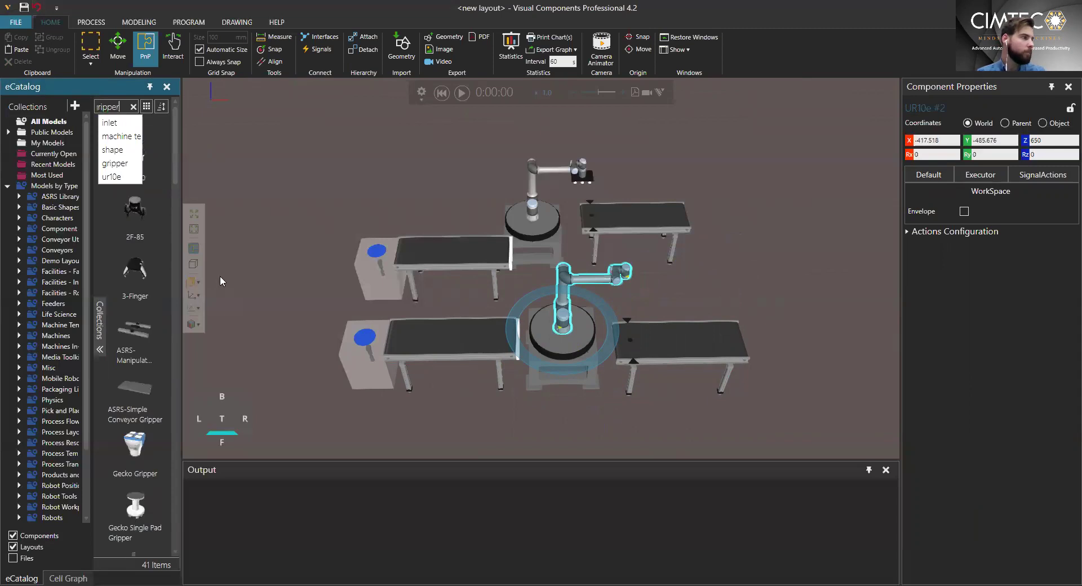
pyautogui.scroll(-9, 133, 350)
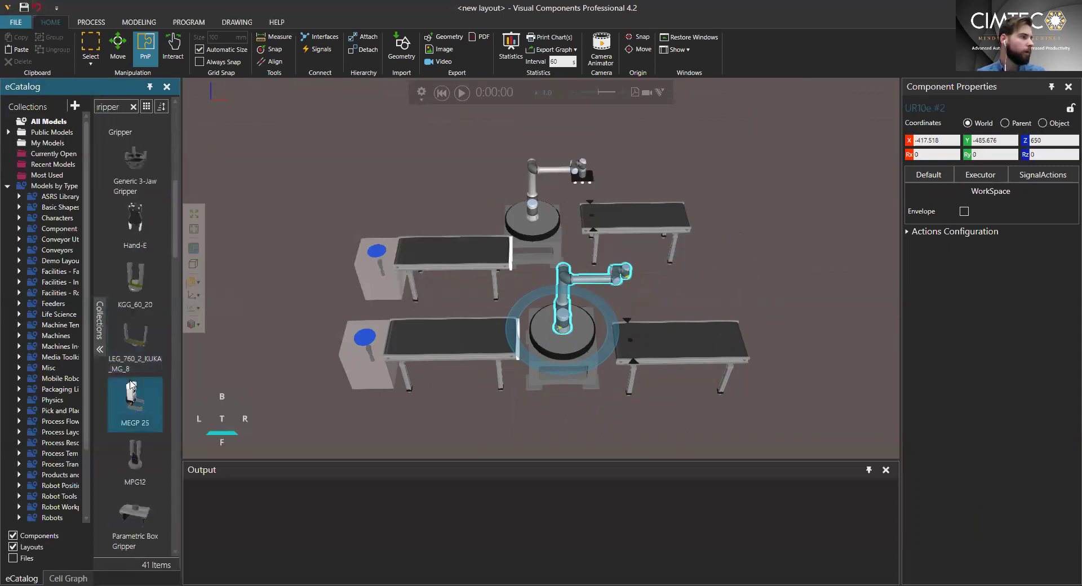
pyautogui.scroll(-2, 133, 394)
pyautogui.click(135, 446)
pyautogui.moveTo(135, 446); pyautogui.dragTo(618, 283)
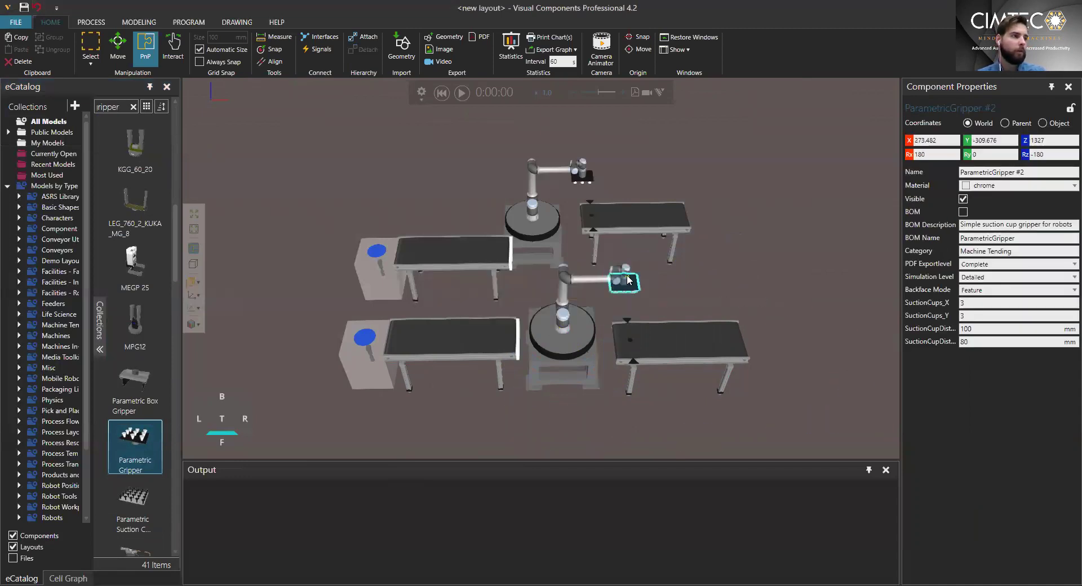
pyautogui.click(845, 348)
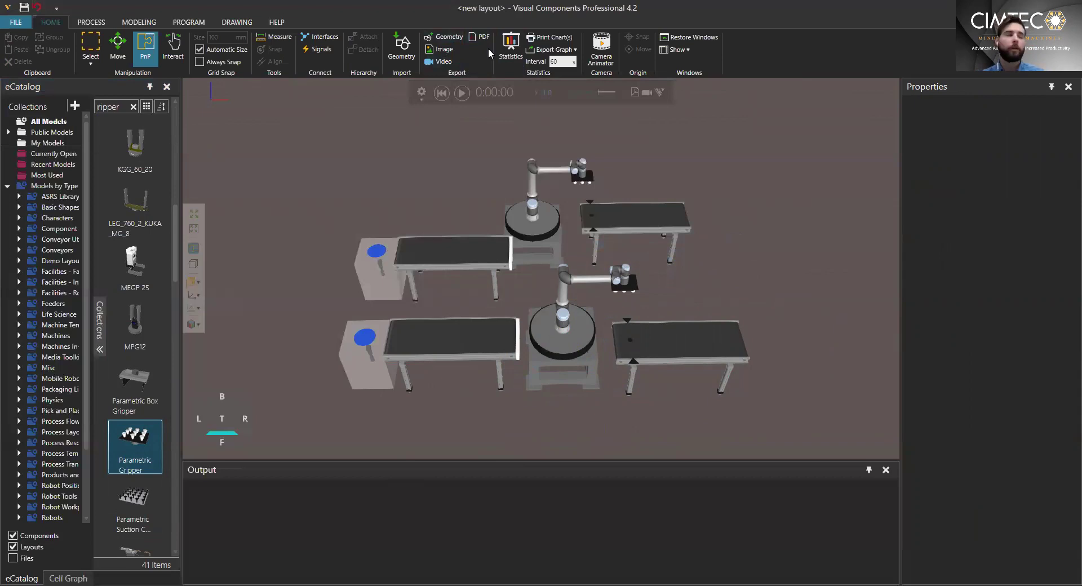
# In Interfaces, link MachineTendingInlet #2's ResourceIntFace to Robot Manager #2's Connect Process Stages.
pyautogui.click(318, 37)
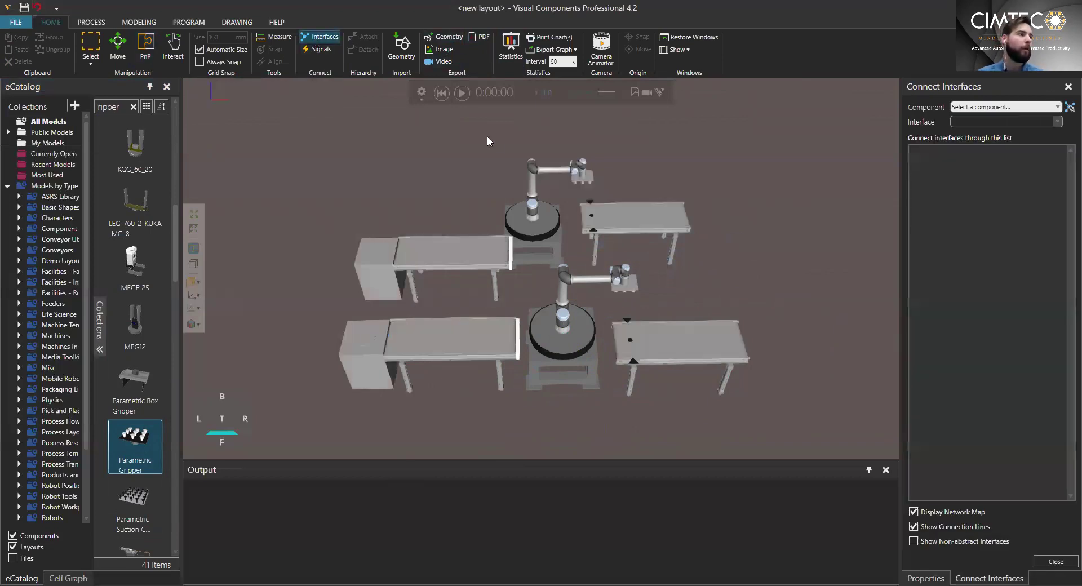
pyautogui.click(1001, 107)
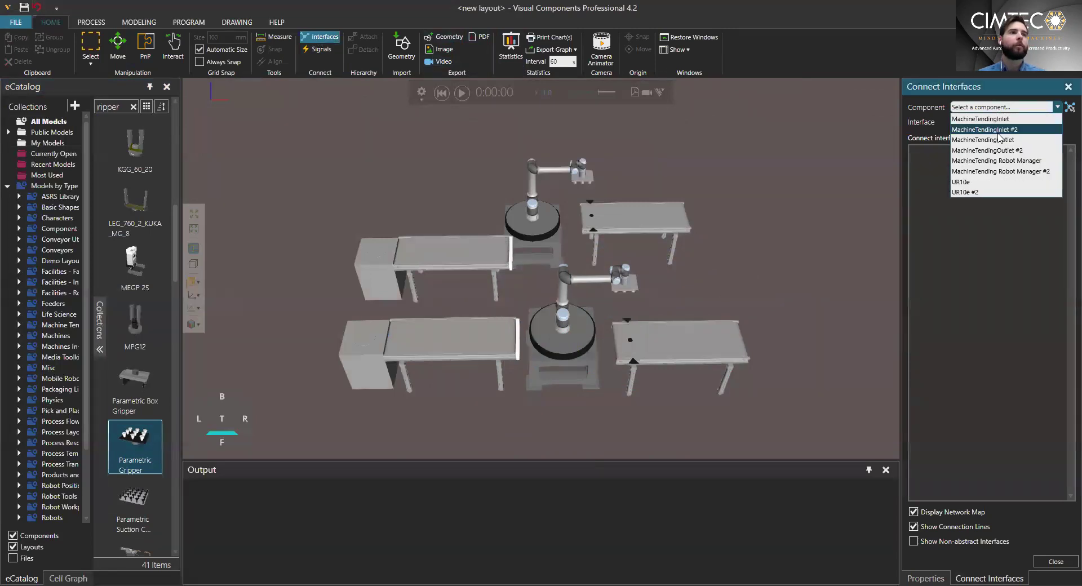
pyautogui.click(1018, 171)
pyautogui.moveTo(521, 333)
pyautogui.mouseDown()
pyautogui.moveTo(595, 421)
pyautogui.moveTo(620, 407)
pyautogui.moveTo(619, 358)
pyautogui.mouseUp()
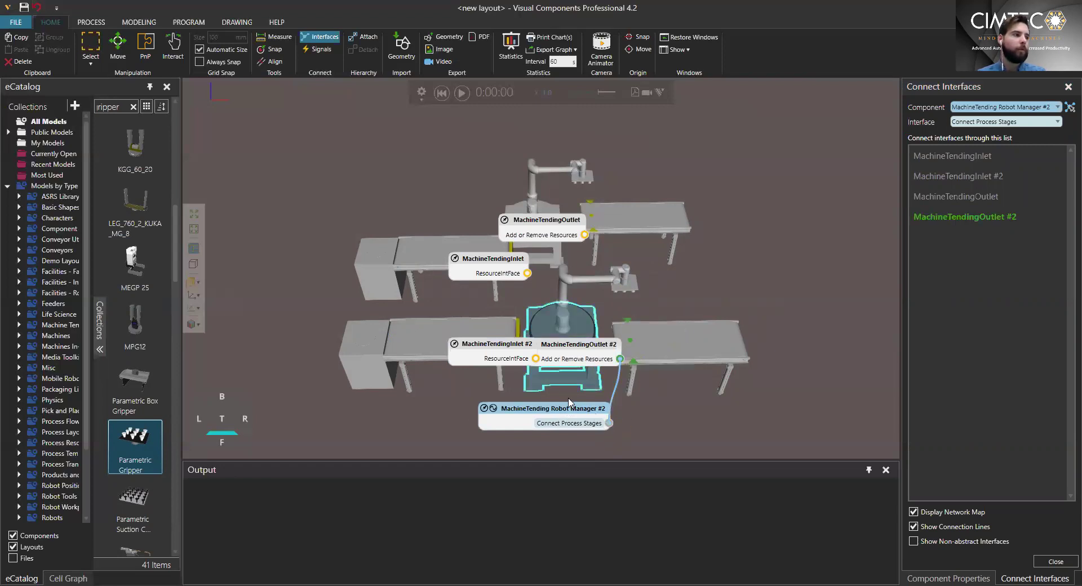
pyautogui.moveTo(535, 359); pyautogui.dragTo(609, 423)
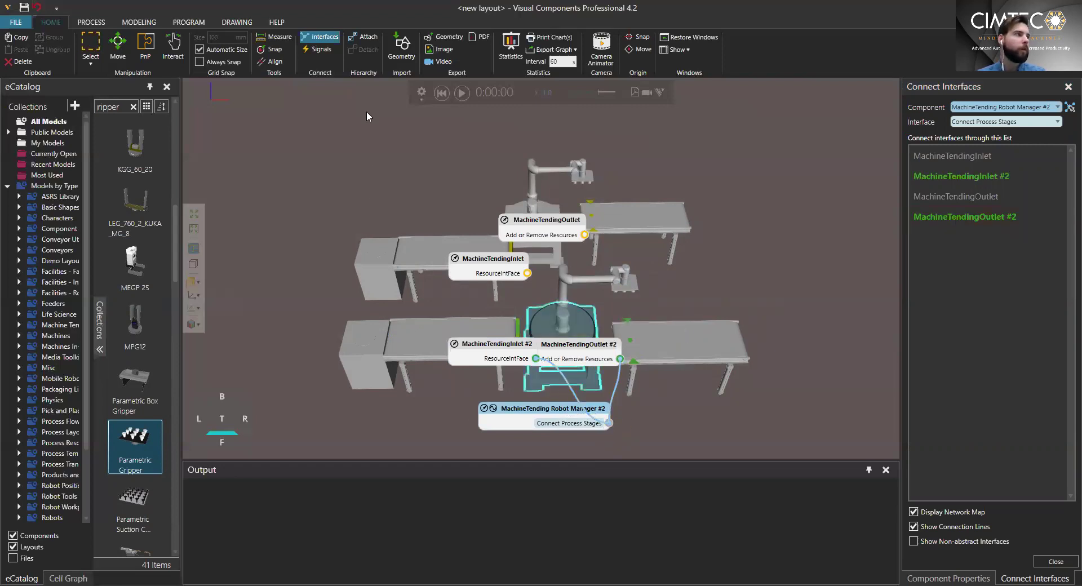
pyautogui.click(319, 37)
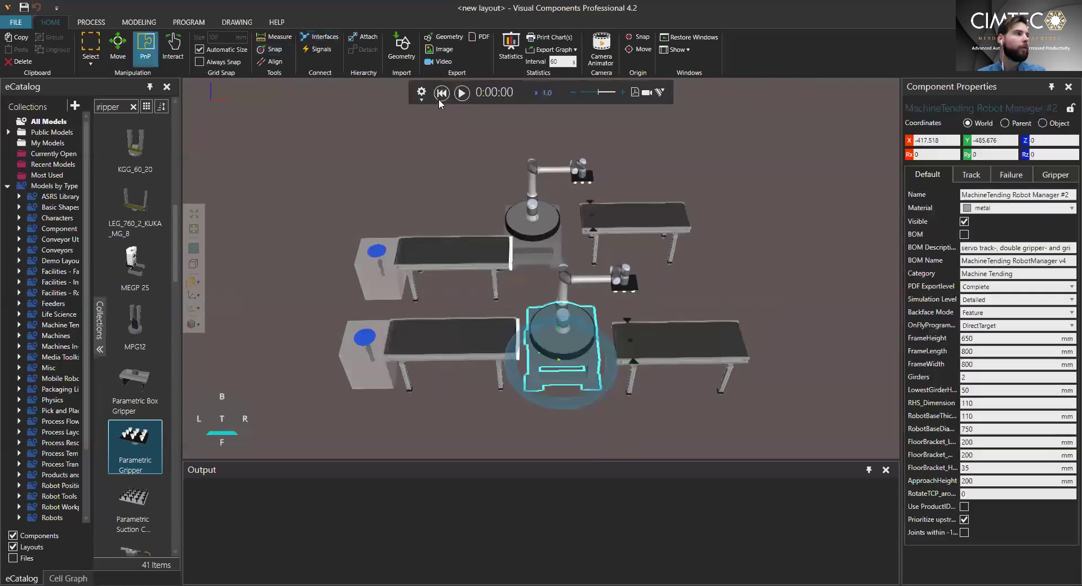
pyautogui.click(461, 93)
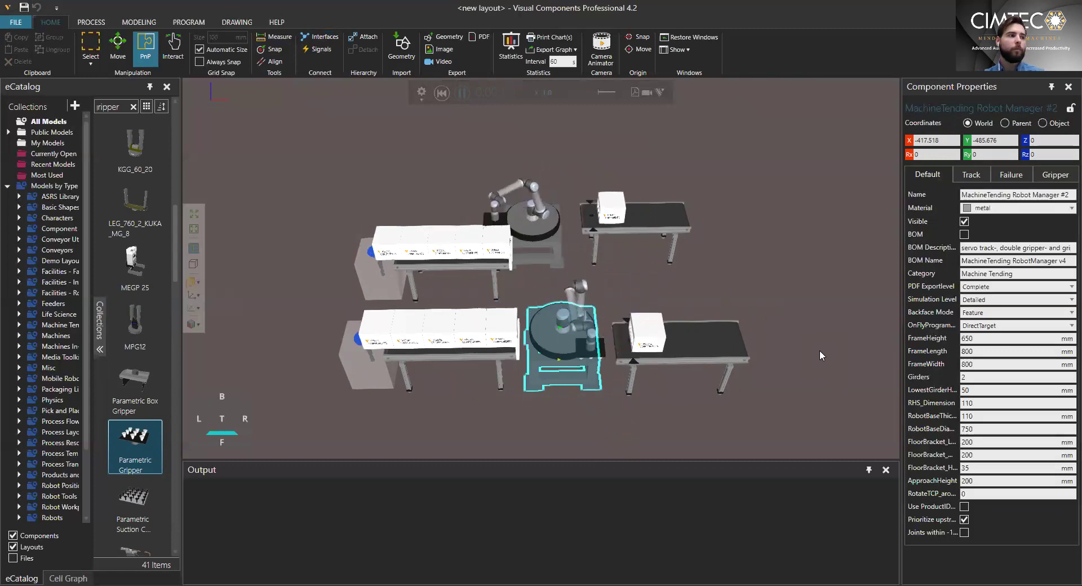
pyautogui.click(442, 93)
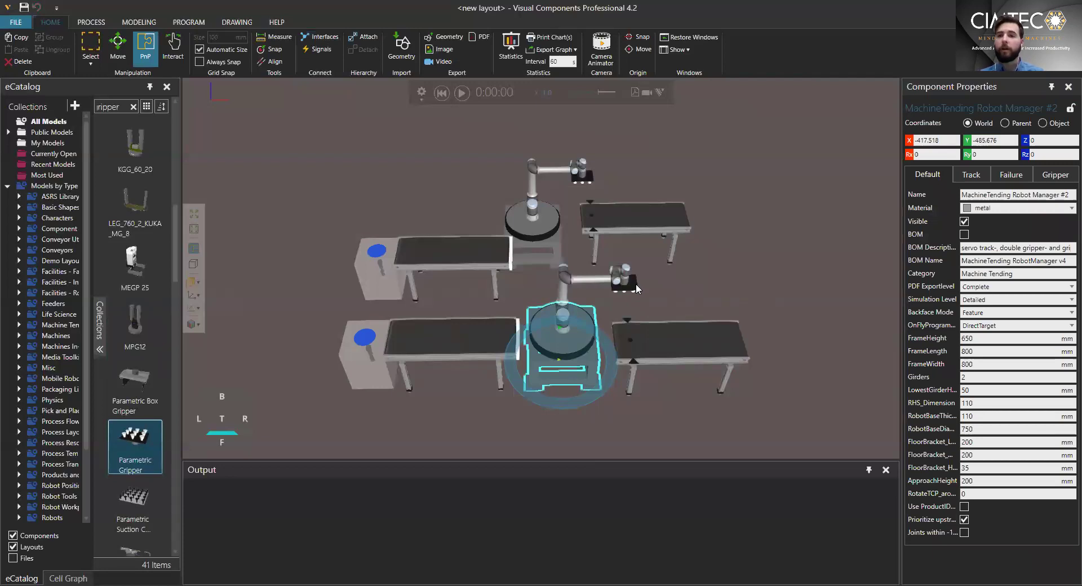
# Search the catalog for 'ur5e' and place a UR5e robot on the floor right of the cells.
pyautogui.click(133, 106)
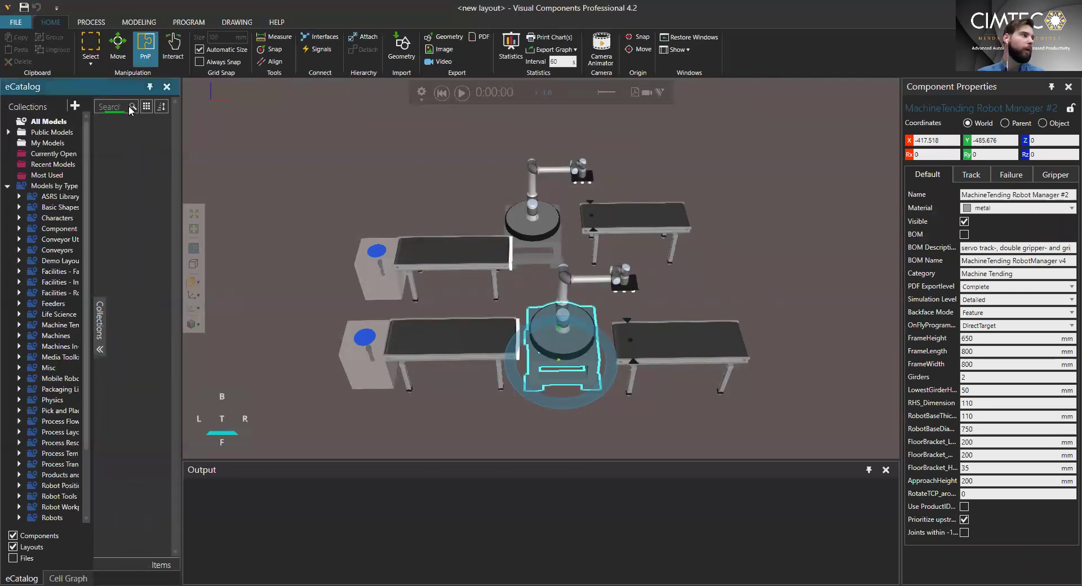
pyautogui.click(123, 106)
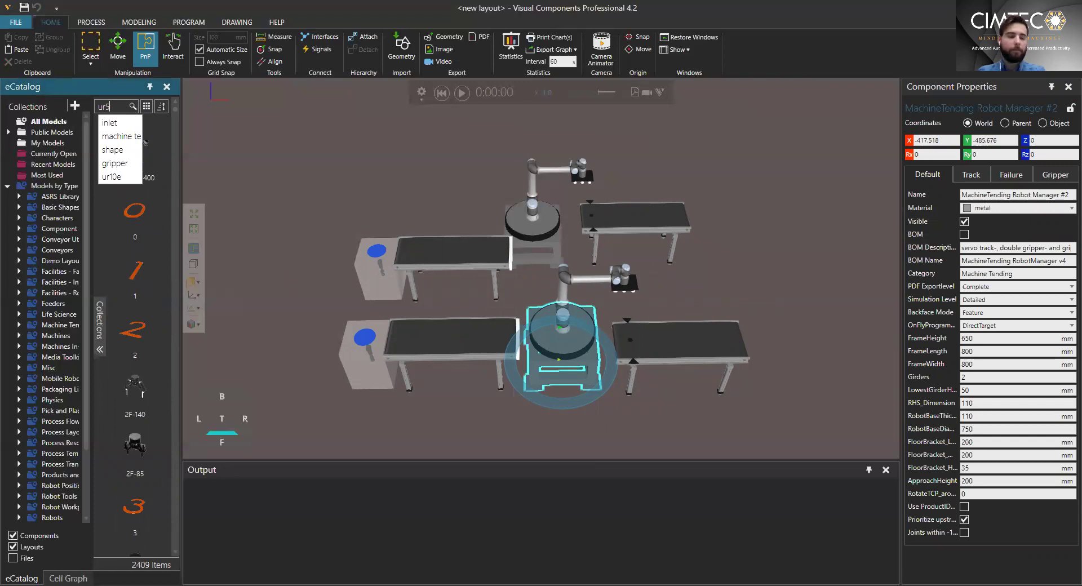
pyautogui.write('ur5e')
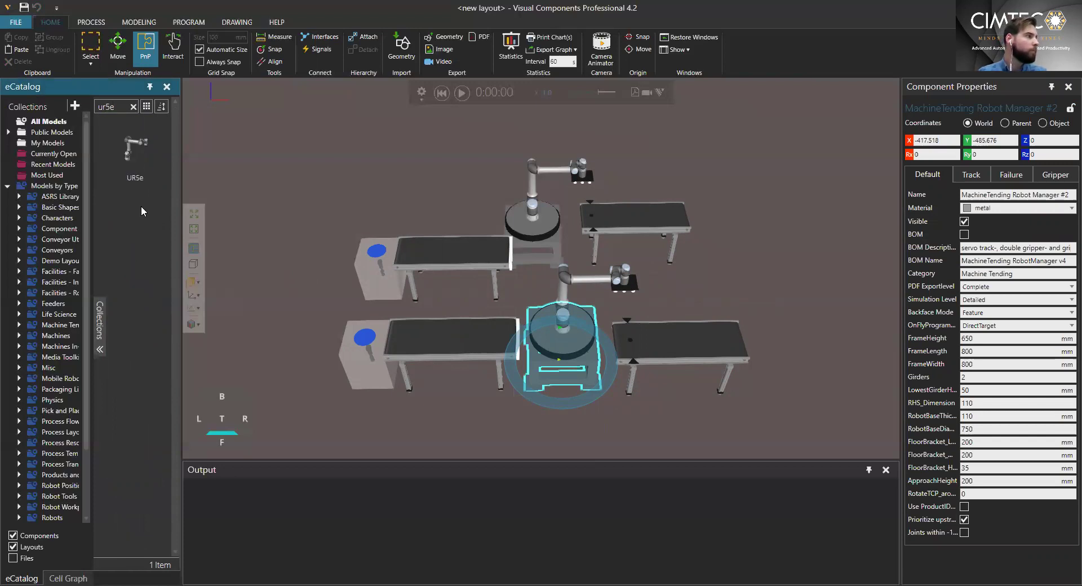
pyautogui.moveTo(293, 188); pyautogui.dragTo(776, 281)
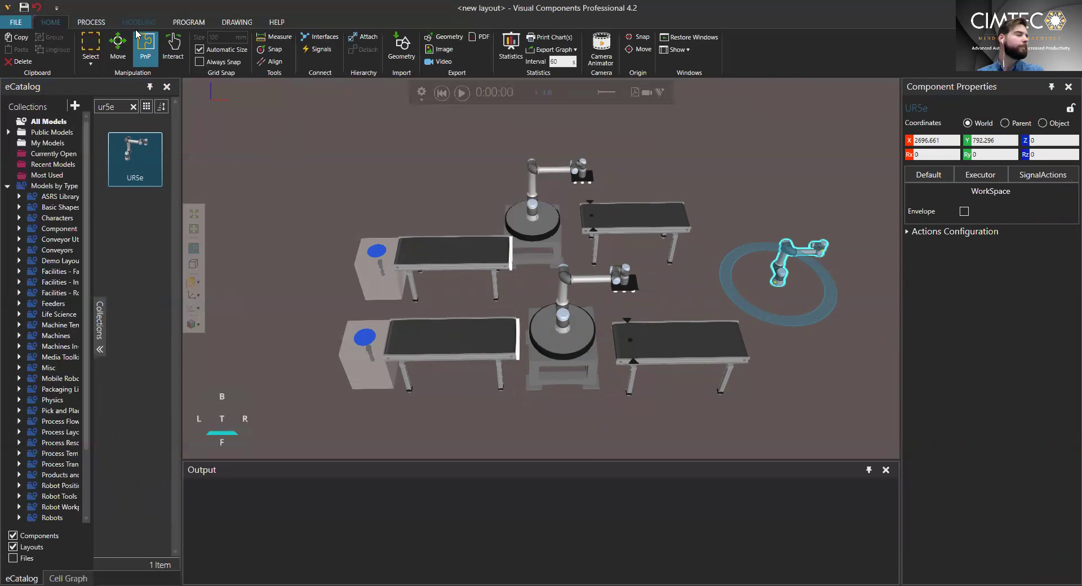
pyautogui.click(123, 23)
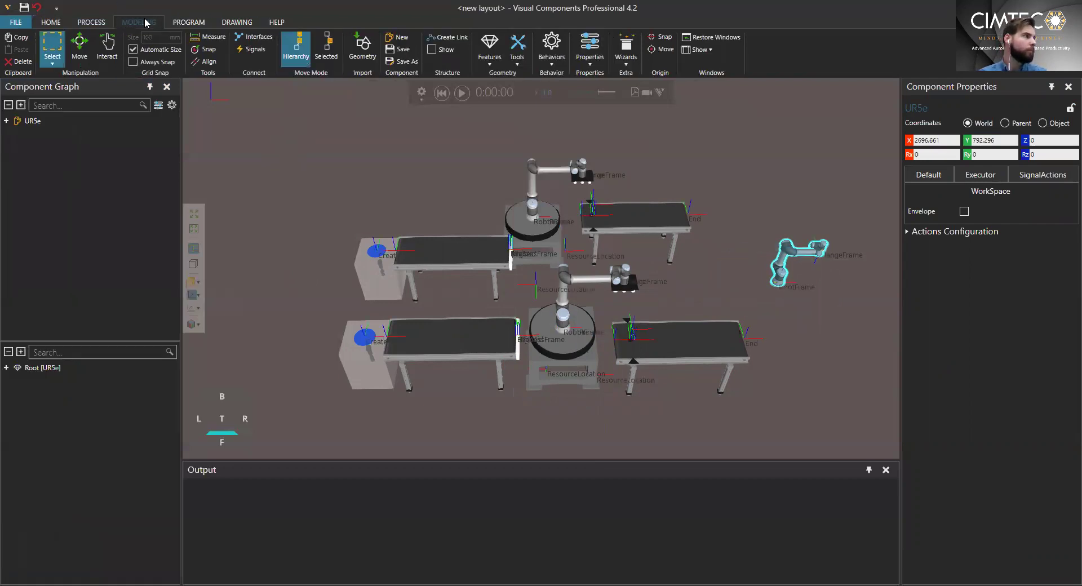
# Use Exchange Robots to swap the UR5e with the lower station's robot and apply it.
pyautogui.click(192, 23)
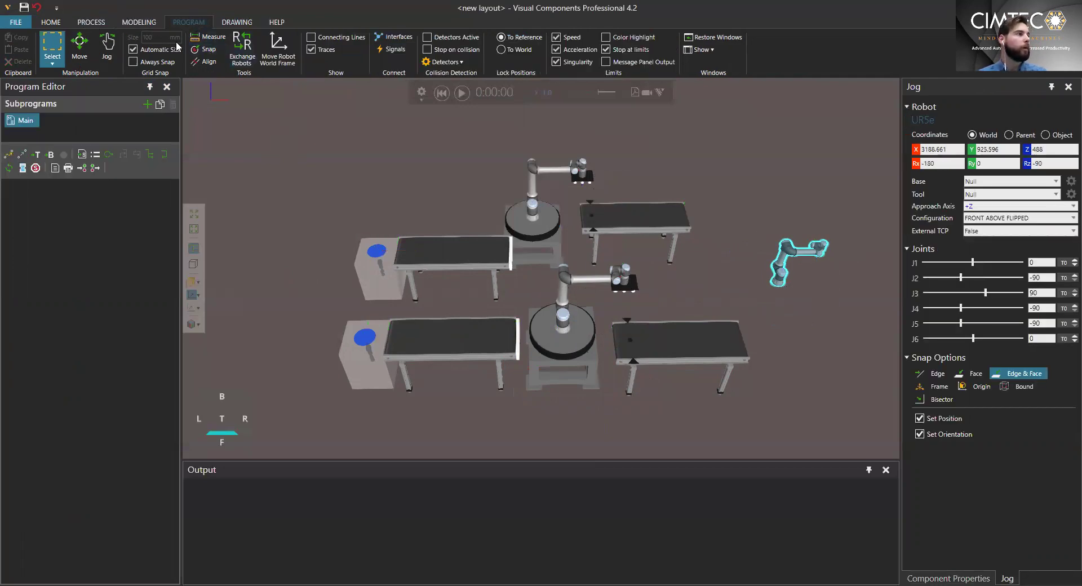
pyautogui.click(241, 50)
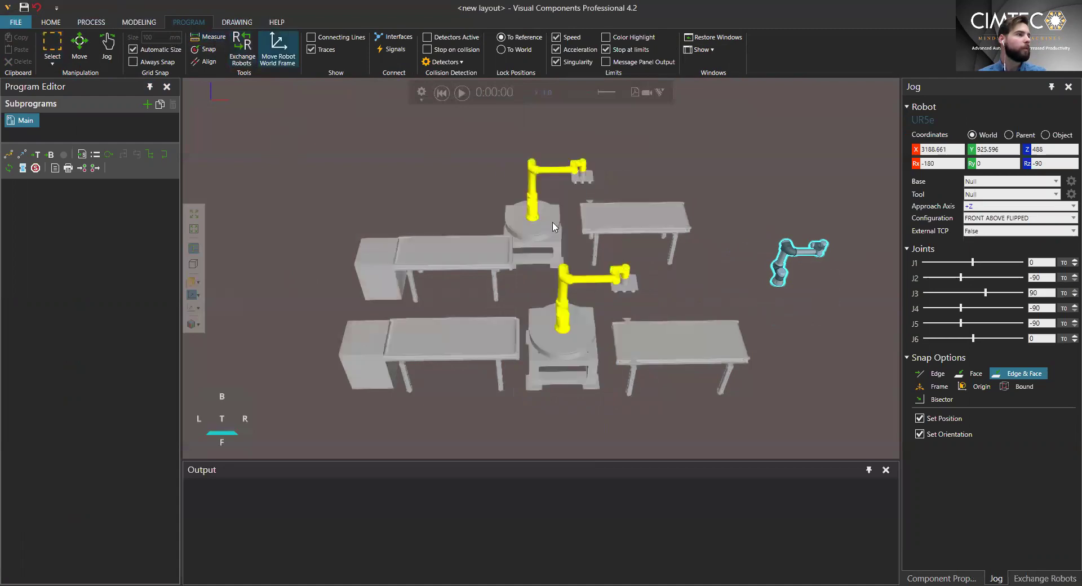
pyautogui.click(566, 302)
pyautogui.click(779, 265)
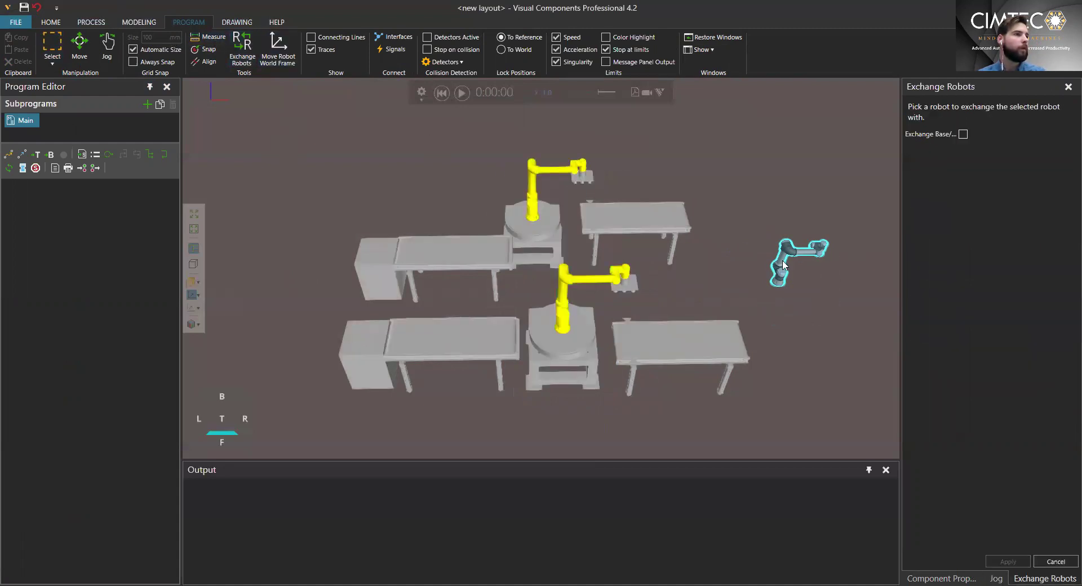
pyautogui.click(560, 306)
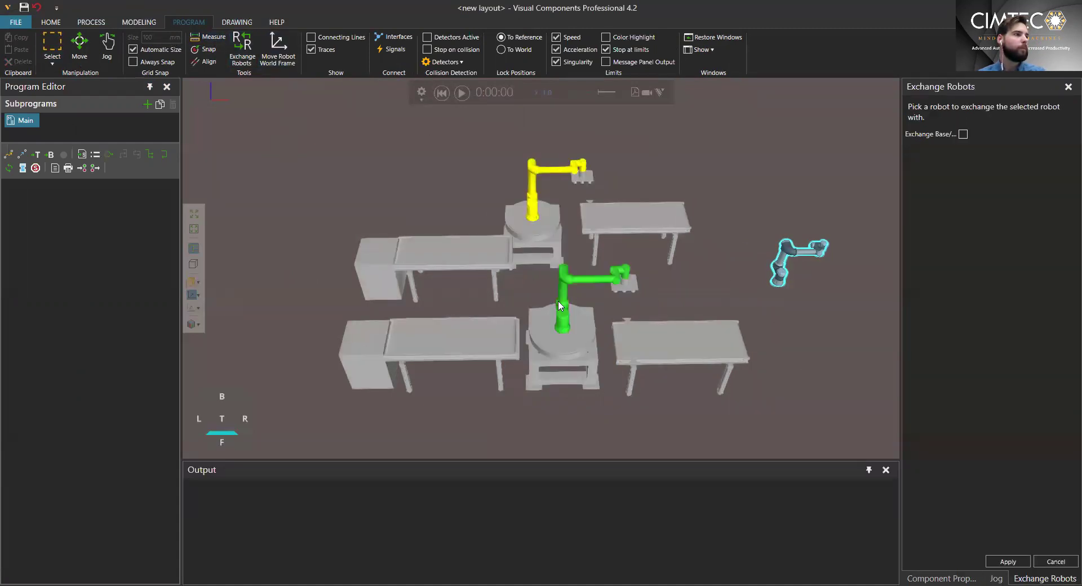
pyautogui.click(1020, 562)
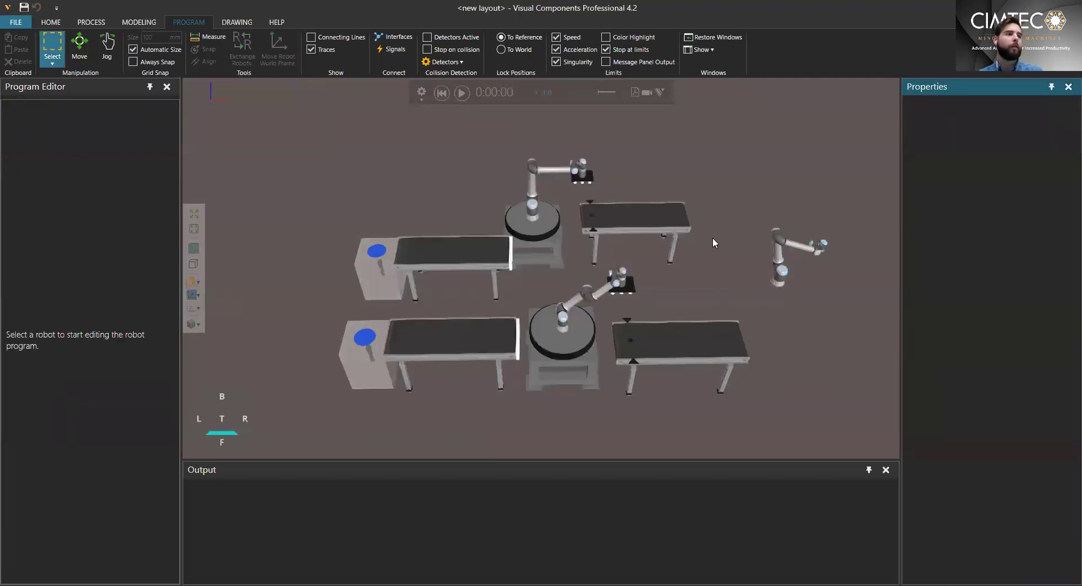
pyautogui.click(64, 22)
# Start the simulation so boxes fill the feeder conveyors with the exchanged lower robot.
pyautogui.click(465, 96)
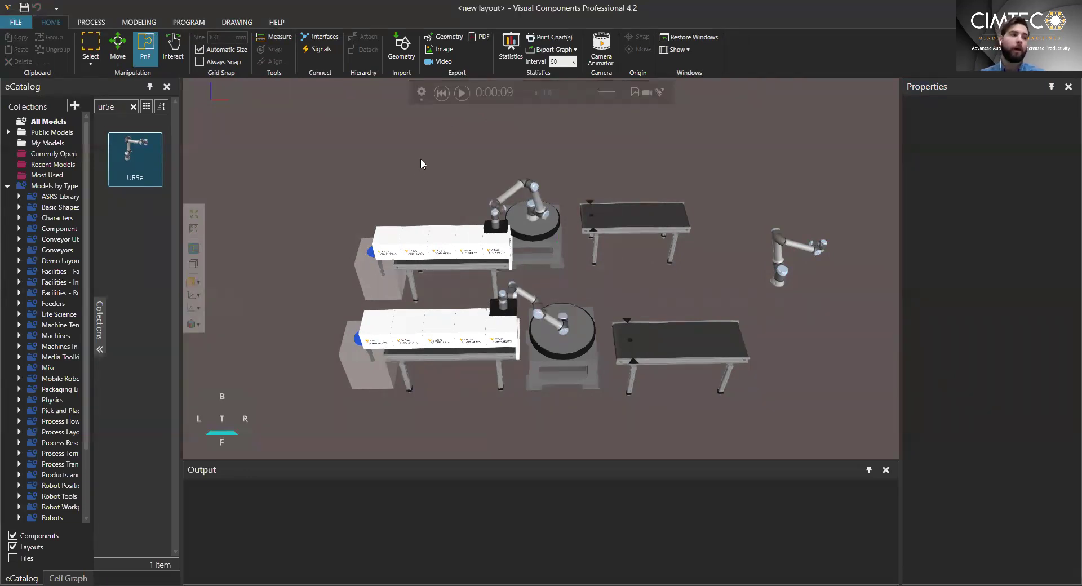
# Reset the simulation to 0:00:00 and switch to the robot programming tools.
pyautogui.click(442, 93)
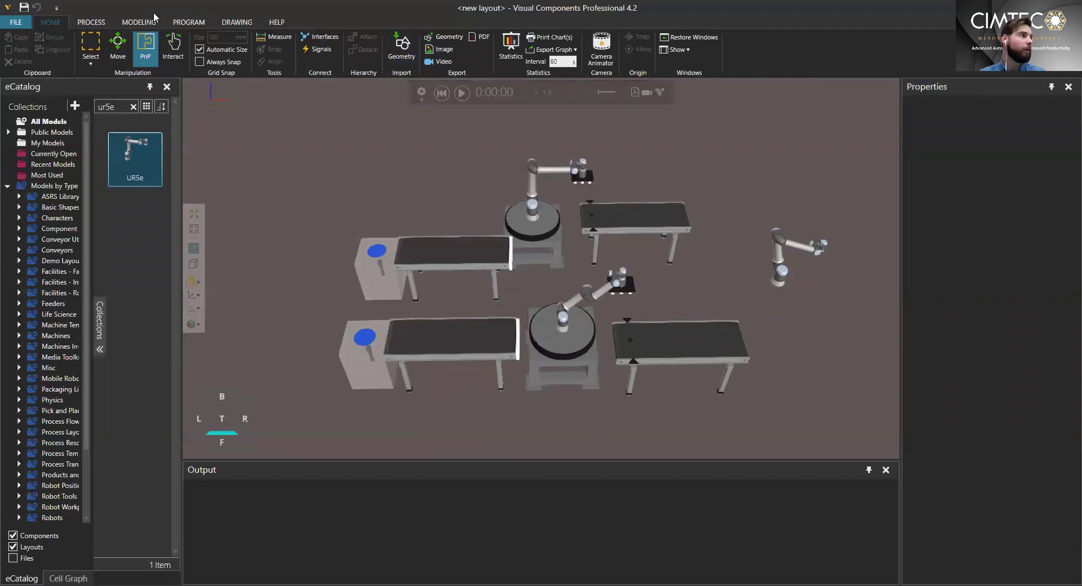
pyautogui.click(138, 23)
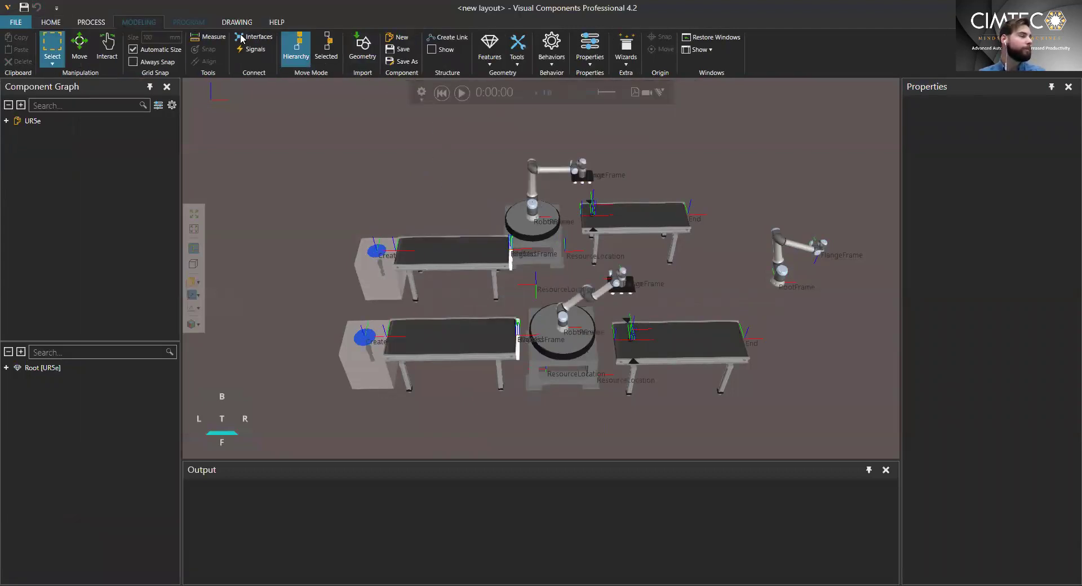
pyautogui.click(189, 23)
# Exchange the UR5e with the standalone robot at right, restoring the UR10e, then run the simulation.
pyautogui.click(395, 151)
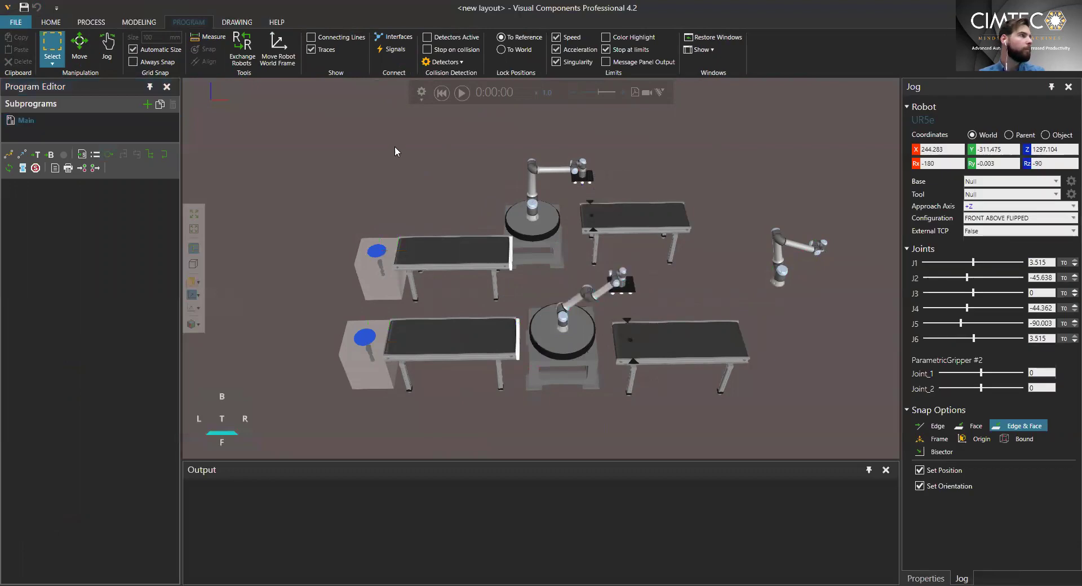
pyautogui.click(243, 51)
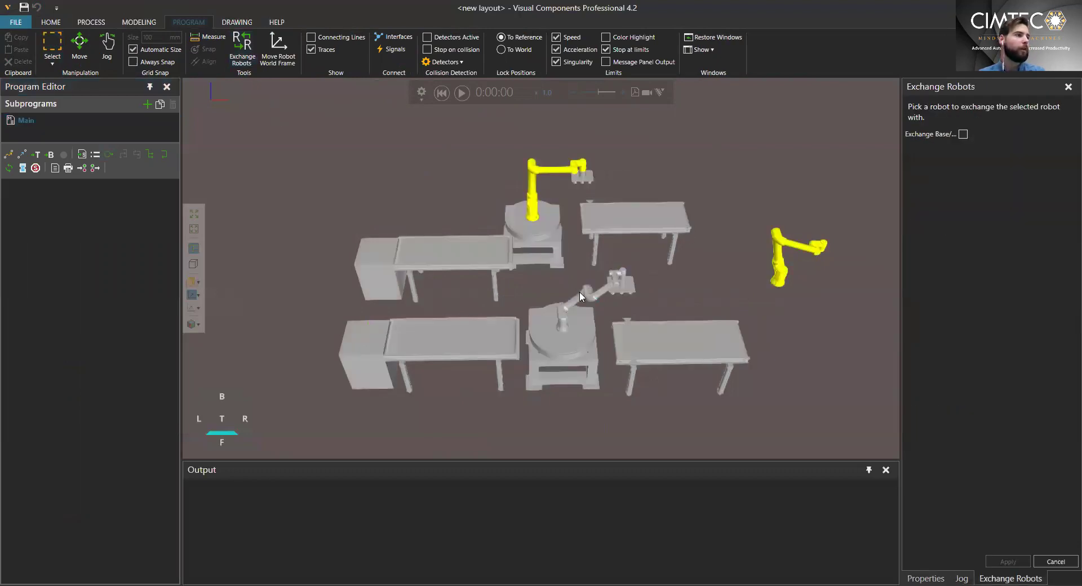
pyautogui.click(788, 273)
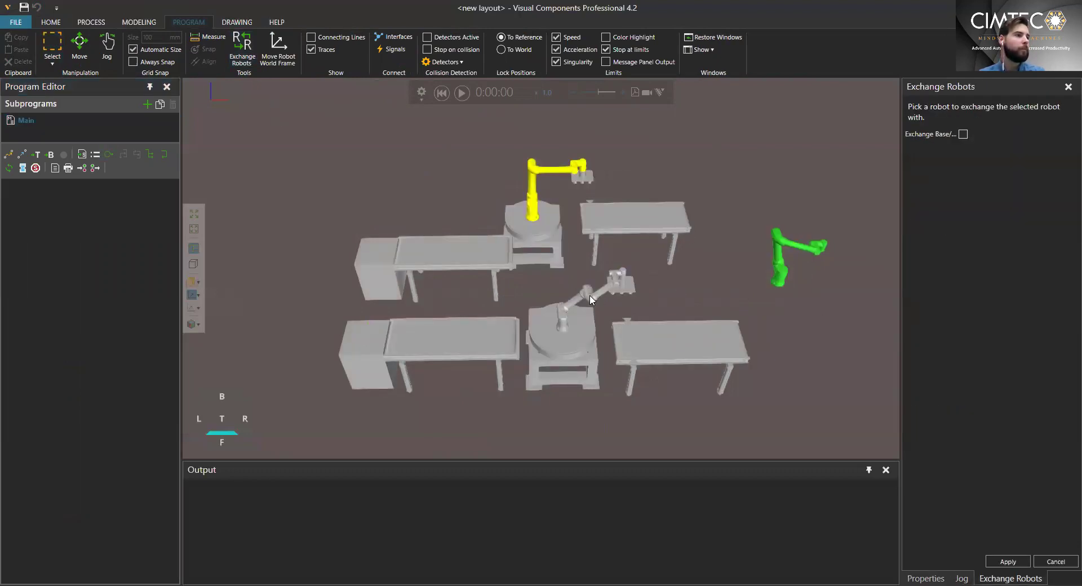
pyautogui.click(660, 300)
pyautogui.click(784, 277)
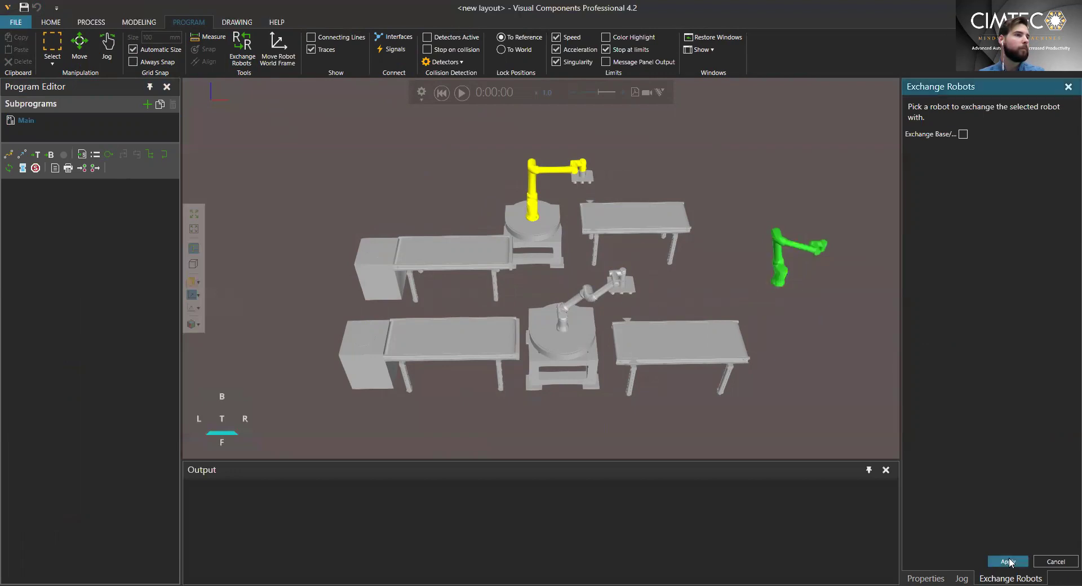
pyautogui.click(1008, 561)
pyautogui.click(463, 95)
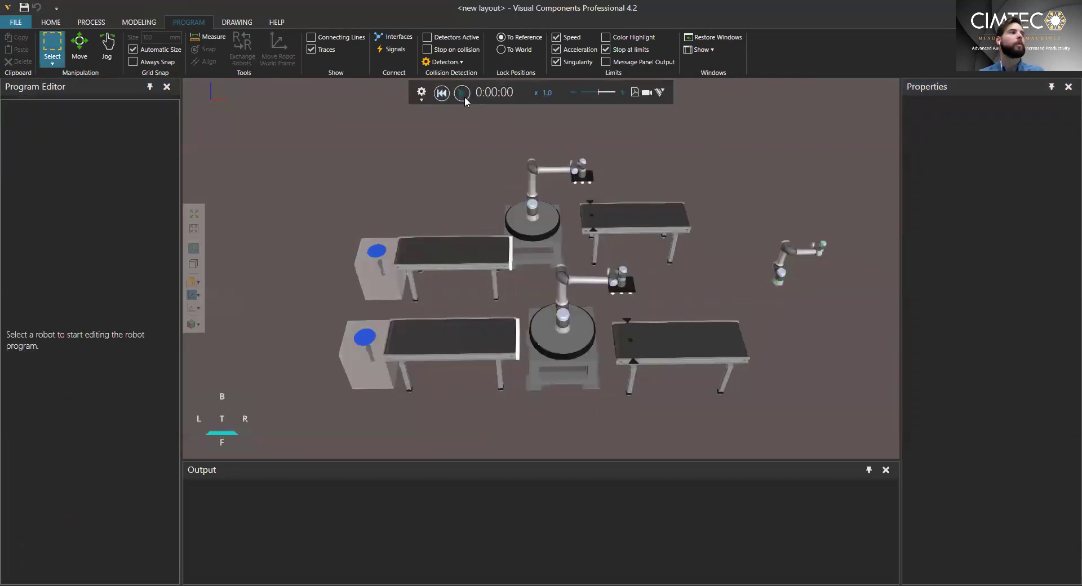